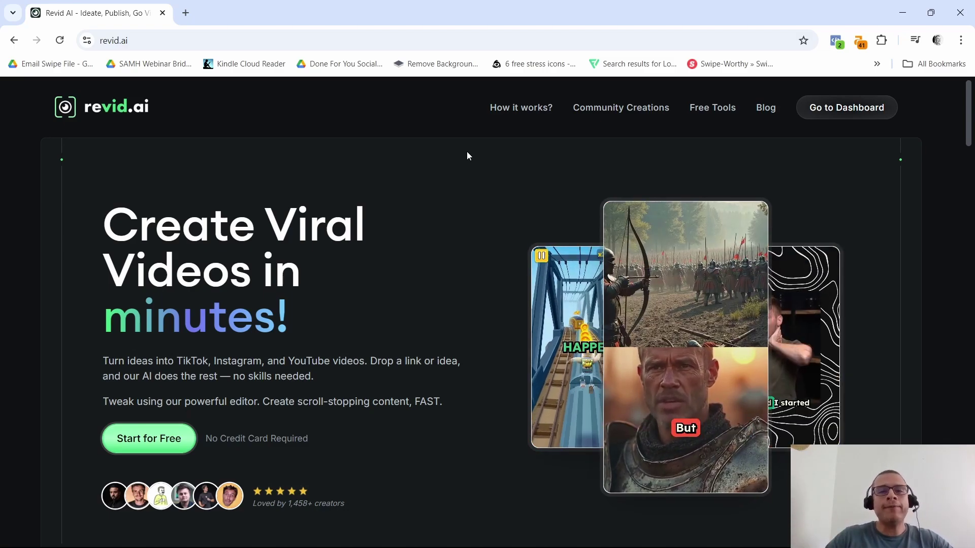
Open Revid AI's homepage in a new tab and scroll to the footer's free video tools list.
{"action": "middle_click", "coordinate": [663, 283]}
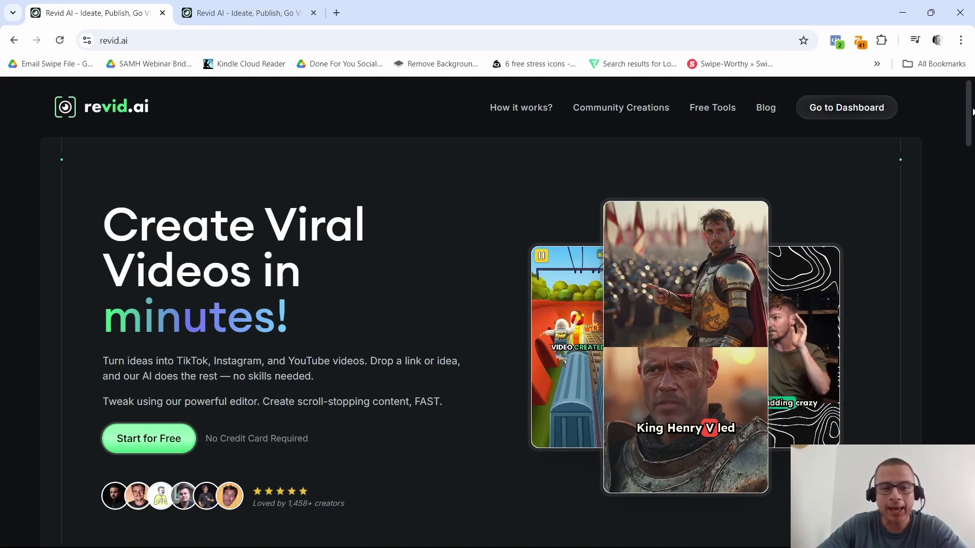
{"action": "left_click_drag", "start_coordinate": [969, 112], "coordinate": [967, 181]}
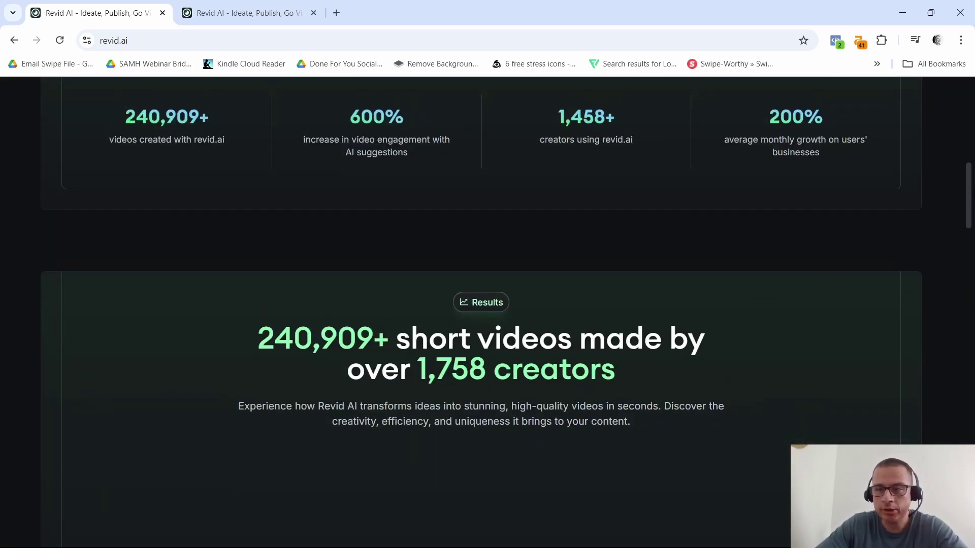
{"action": "scroll", "coordinate": [791, 370], "scroll_direction": "down", "scroll_amount": 5}
{"action": "scroll", "coordinate": [791, 369], "scroll_direction": "down", "scroll_amount": 5}
{"action": "scroll", "coordinate": [791, 370], "scroll_direction": "down", "scroll_amount": 5}
{"action": "scroll", "coordinate": [790, 369], "scroll_direction": "down", "scroll_amount": 2}
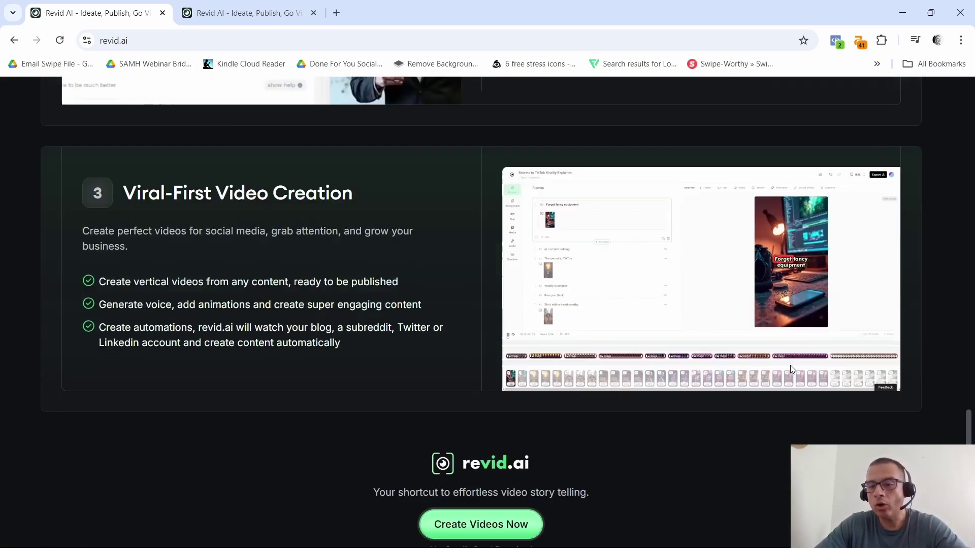
{"action": "scroll", "coordinate": [791, 369], "scroll_direction": "down", "scroll_amount": 5}
{"action": "scroll", "coordinate": [790, 370], "scroll_direction": "down", "scroll_amount": 5}
{"action": "scroll", "coordinate": [784, 388], "scroll_direction": "down", "scroll_amount": 5}
{"action": "scroll", "coordinate": [782, 388], "scroll_direction": "down", "scroll_amount": 5}
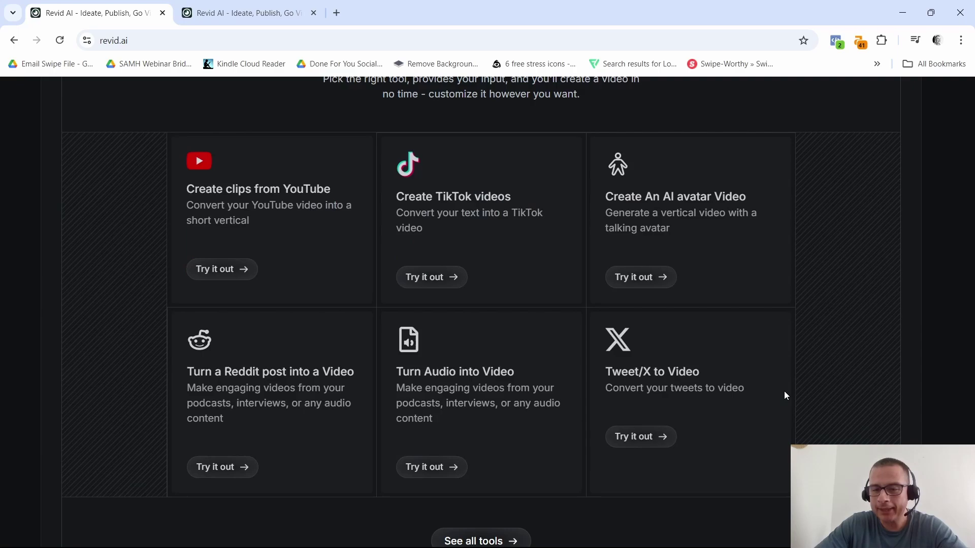
{"action": "scroll", "coordinate": [784, 395], "scroll_direction": "down", "scroll_amount": 5}
{"action": "scroll", "coordinate": [789, 392], "scroll_direction": "down", "scroll_amount": 5}
{"action": "scroll", "coordinate": [789, 392], "scroll_direction": "down", "scroll_amount": 5}
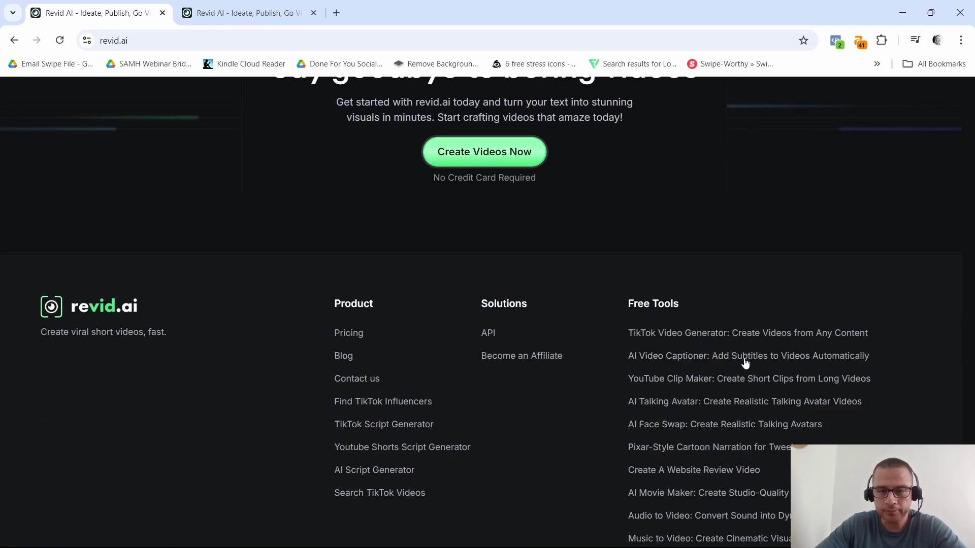
{"action": "left_click_drag", "start_coordinate": [625, 305], "coordinate": [702, 309]}
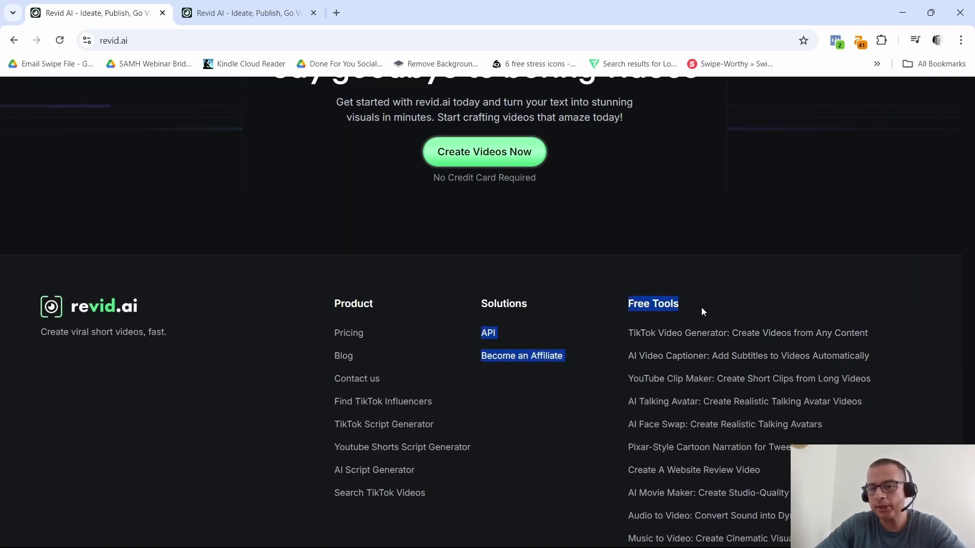
{"action": "left_click", "coordinate": [771, 264]}
{"action": "scroll", "coordinate": [819, 264], "scroll_direction": "down", "scroll_amount": 2}
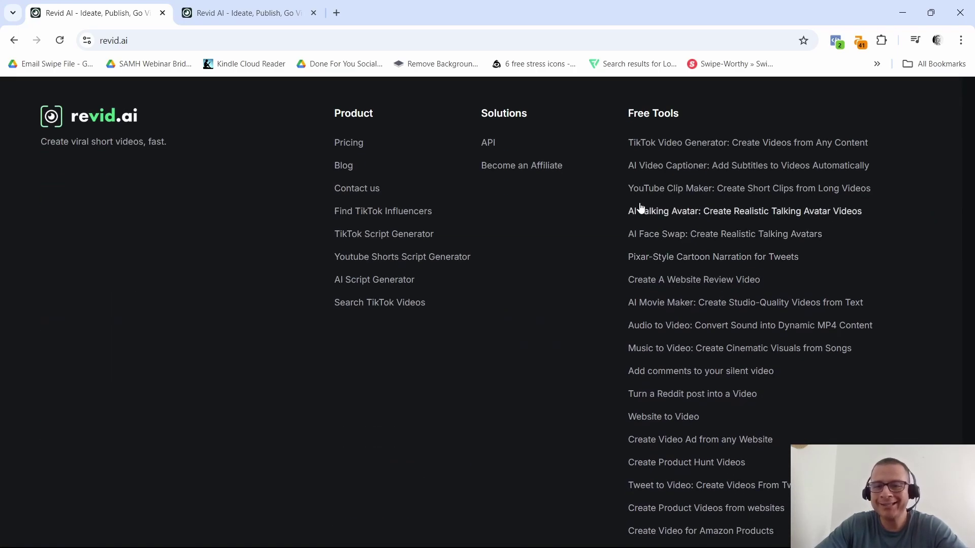
Open YouTube Clip Maker and review its URL field, AI summarize option and clip parameters.
{"action": "left_click", "coordinate": [730, 190]}
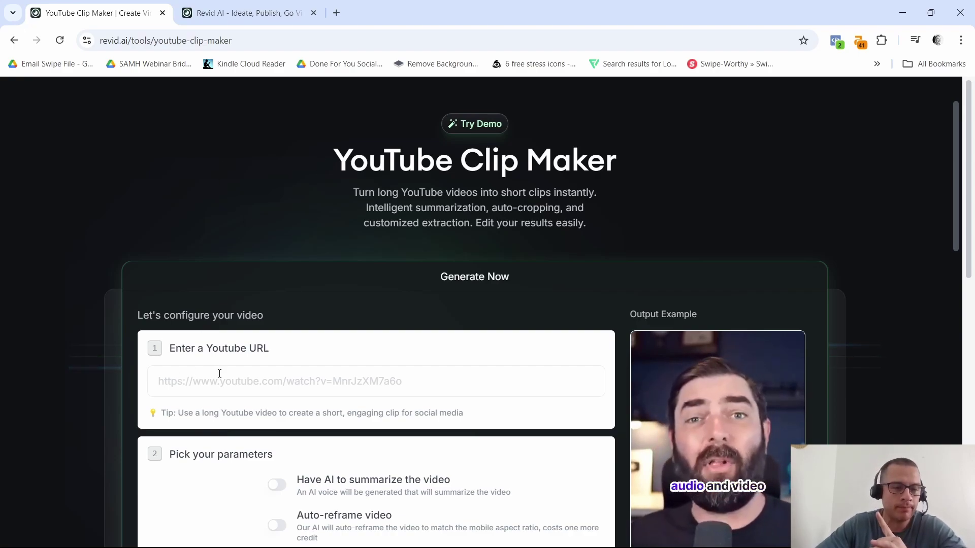
{"action": "scroll", "coordinate": [219, 374], "scroll_direction": "down", "scroll_amount": 3}
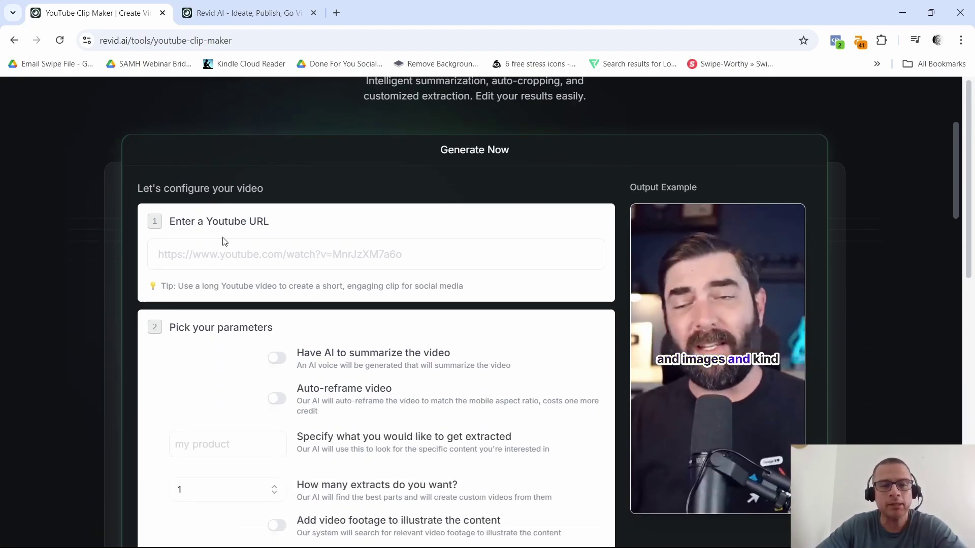
{"action": "scroll", "coordinate": [415, 259], "scroll_direction": "down", "scroll_amount": 1}
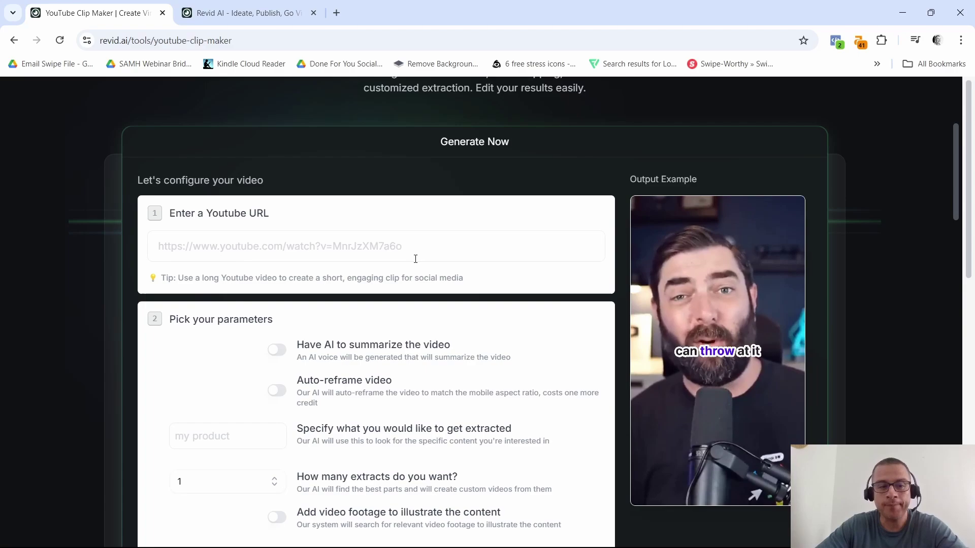
{"action": "scroll", "coordinate": [415, 259], "scroll_direction": "down", "scroll_amount": 1}
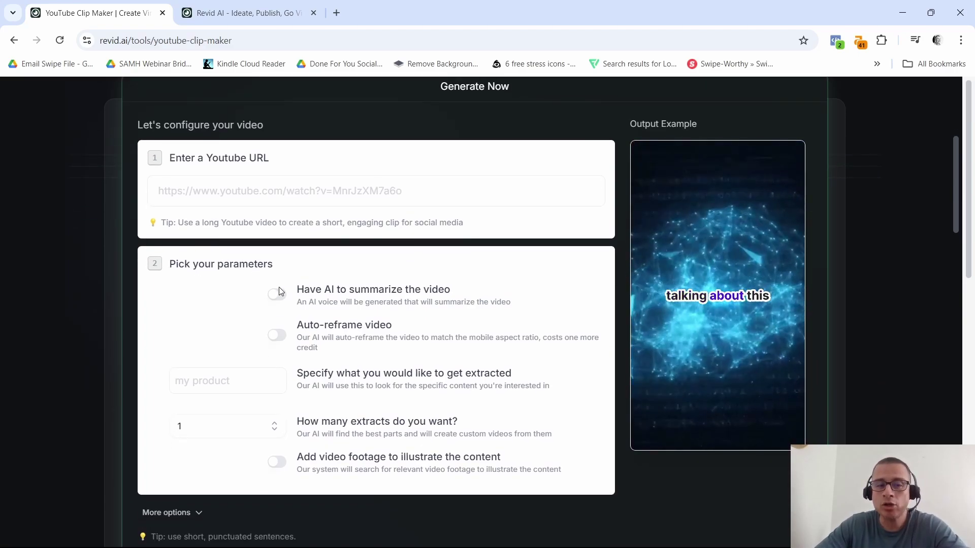
{"action": "left_click_drag", "start_coordinate": [295, 290], "coordinate": [472, 292]}
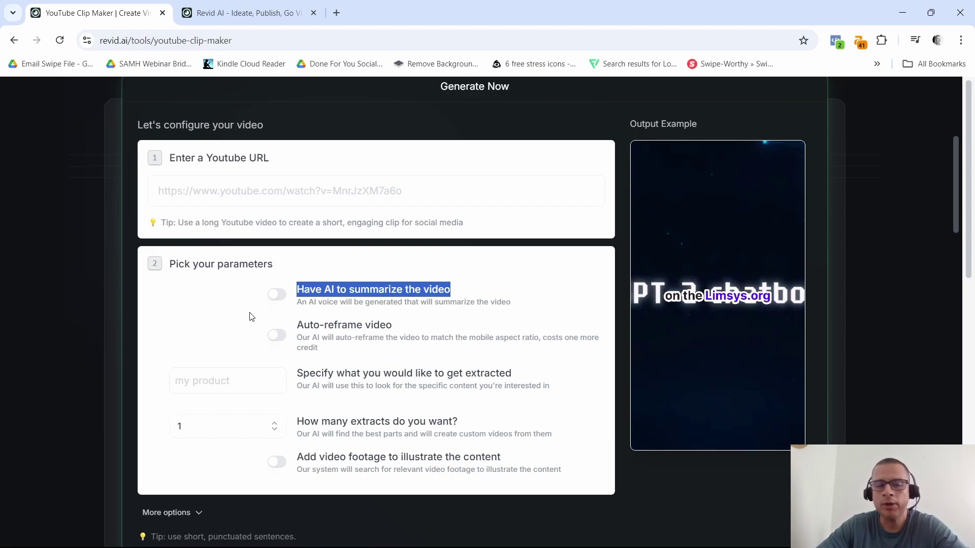
{"action": "scroll", "coordinate": [431, 331], "scroll_direction": "down", "scroll_amount": 1}
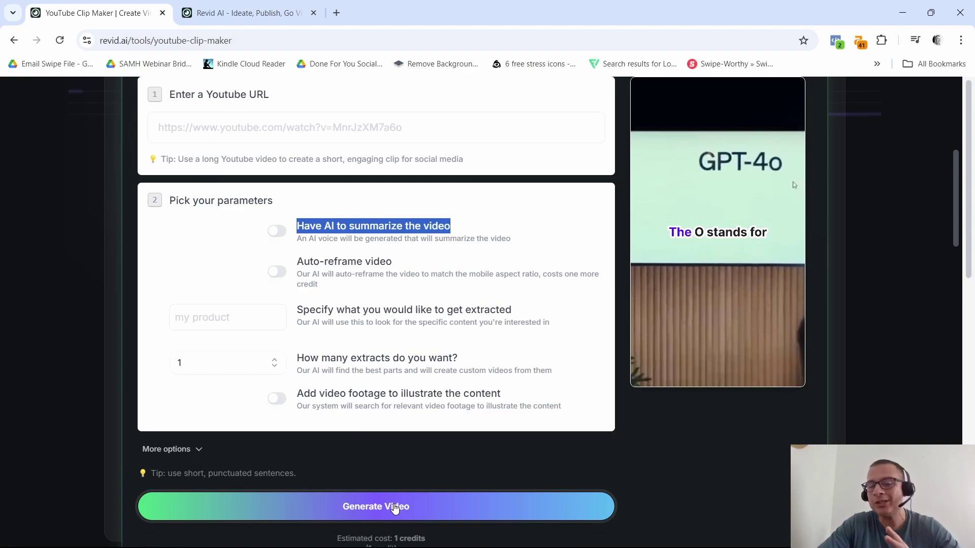
Play the captioned Jasper AI short in the editor, then pause it.
{"action": "left_click", "coordinate": [252, 12]}
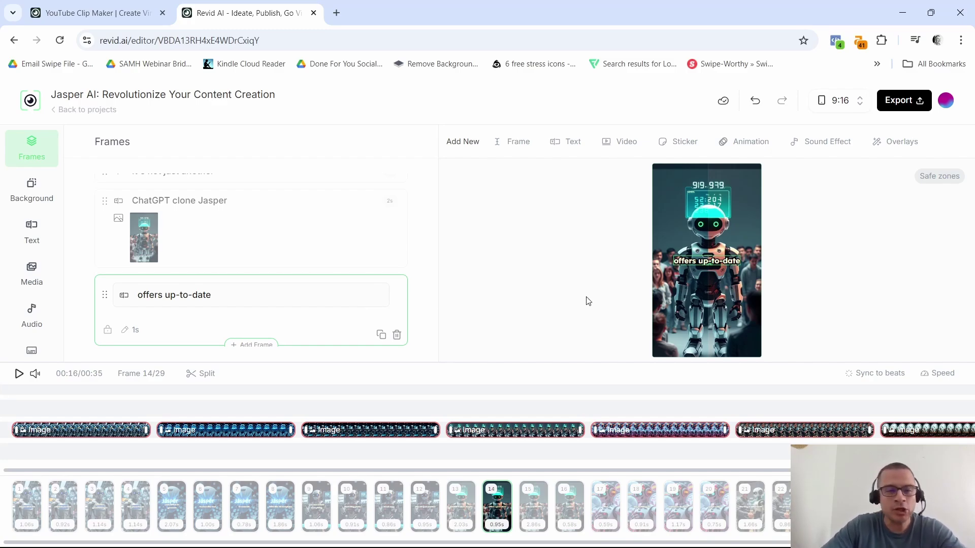
{"action": "left_click", "coordinate": [19, 374]}
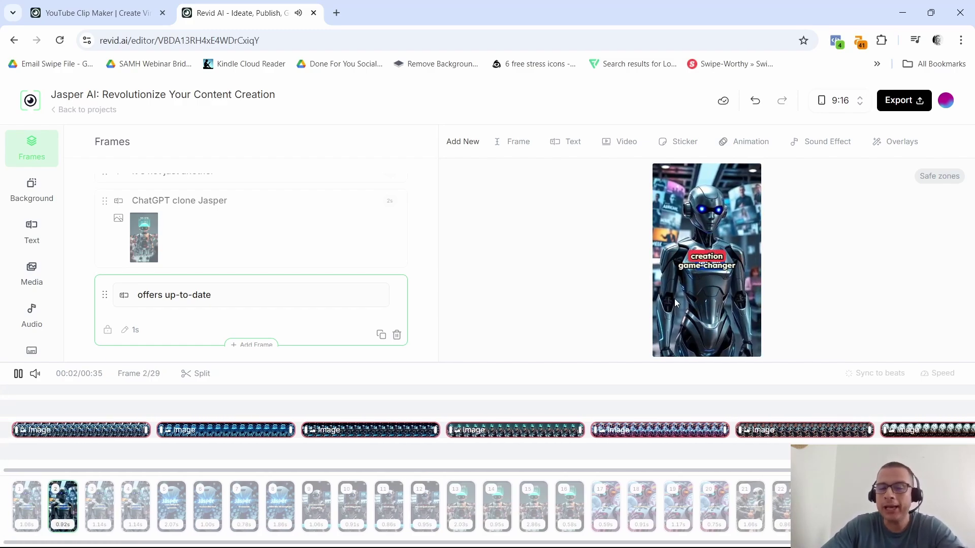
{"action": "key", "text": "space"}
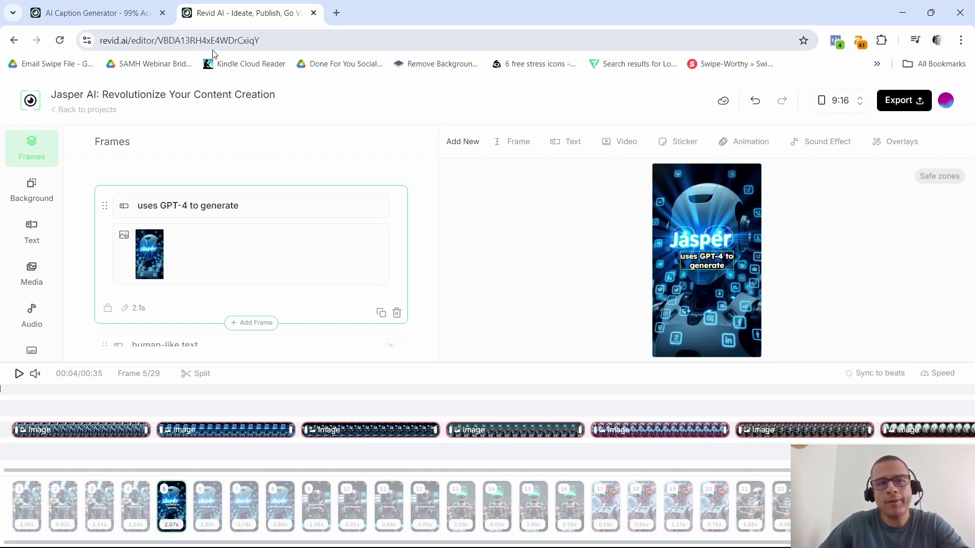
Reach the full tools directory from the AI Caption Generator page, briefly revisiting YouTube Clip Maker.
{"action": "left_click", "coordinate": [115, 12]}
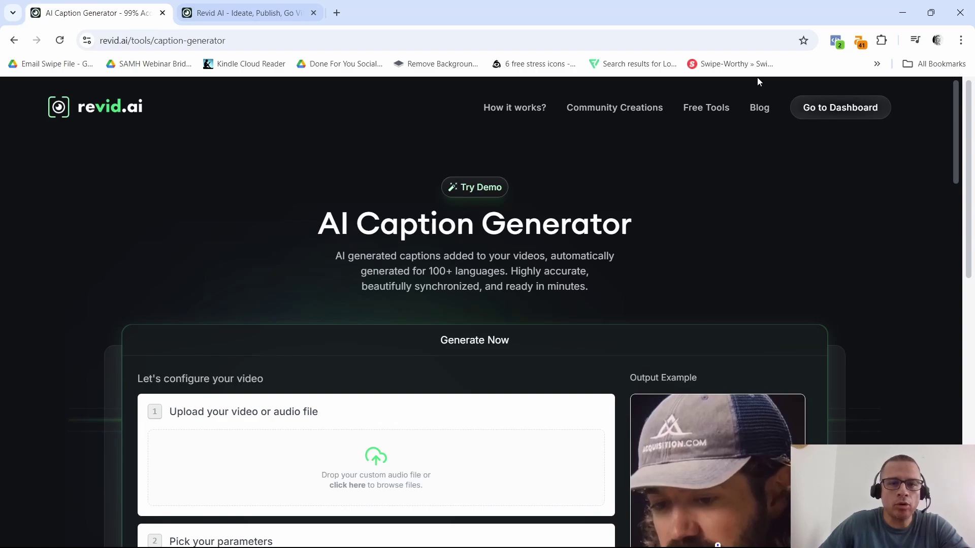
{"action": "left_click", "coordinate": [697, 107]}
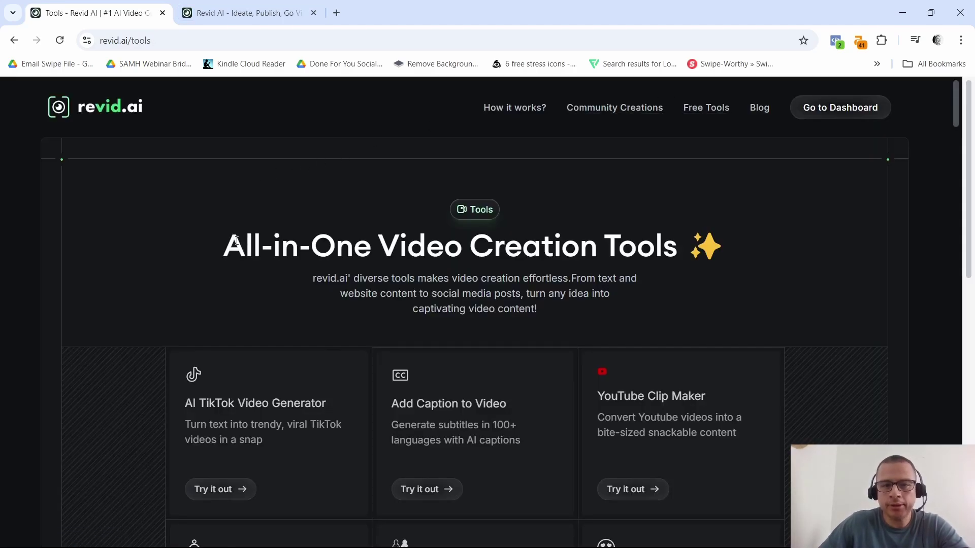
{"action": "scroll", "coordinate": [502, 275], "scroll_direction": "down", "scroll_amount": 3}
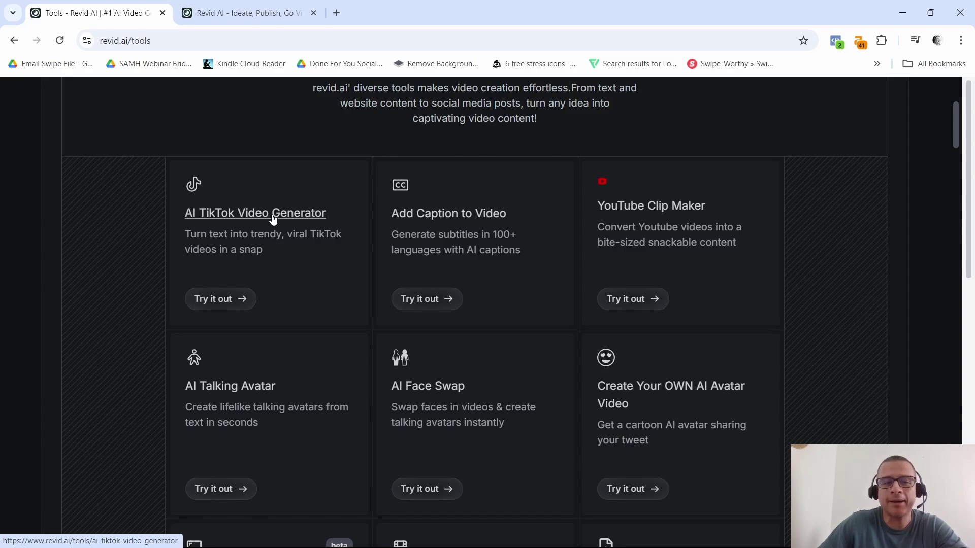
{"action": "scroll", "coordinate": [321, 202], "scroll_direction": "down", "scroll_amount": 2}
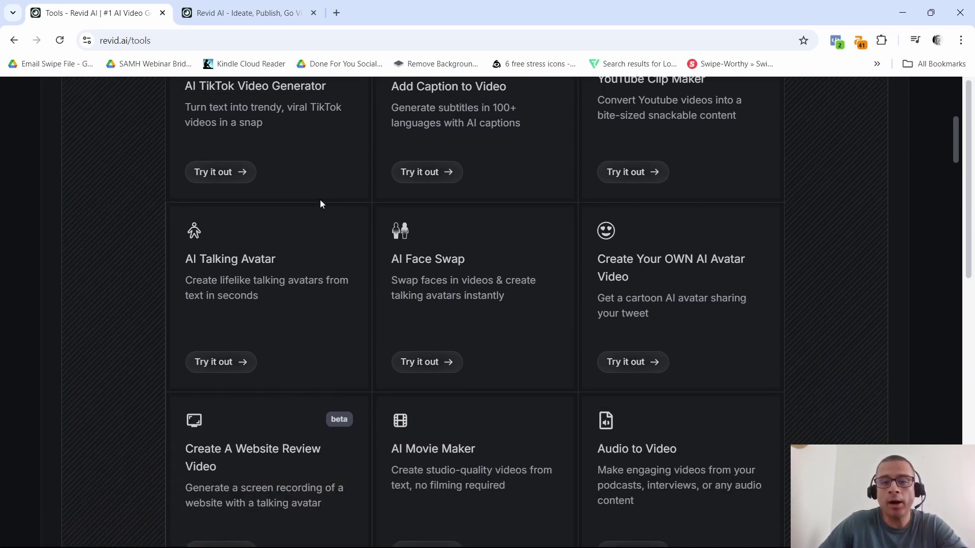
{"action": "scroll", "coordinate": [320, 203], "scroll_direction": "down", "scroll_amount": 1}
{"action": "scroll", "coordinate": [320, 204], "scroll_direction": "down", "scroll_amount": 2}
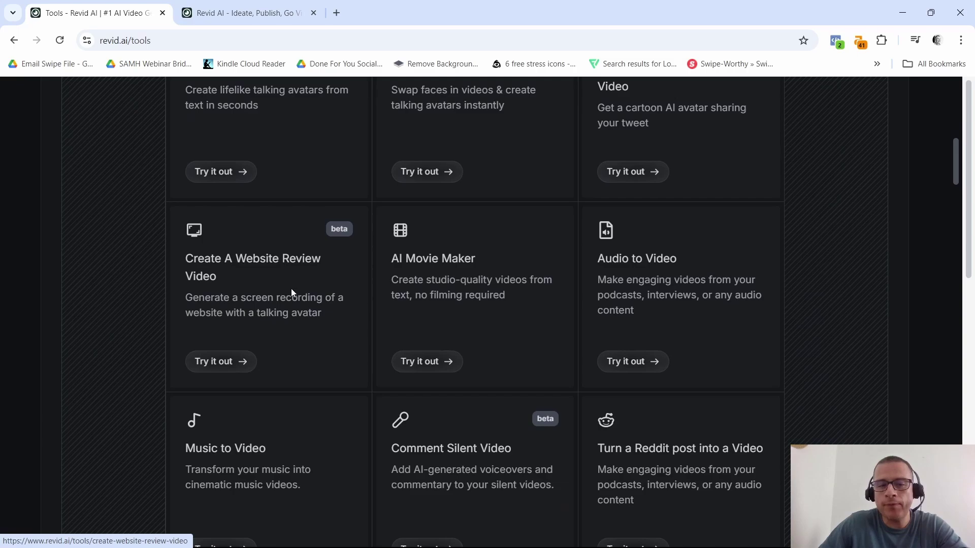
{"action": "scroll", "coordinate": [295, 292], "scroll_direction": "down", "scroll_amount": 1}
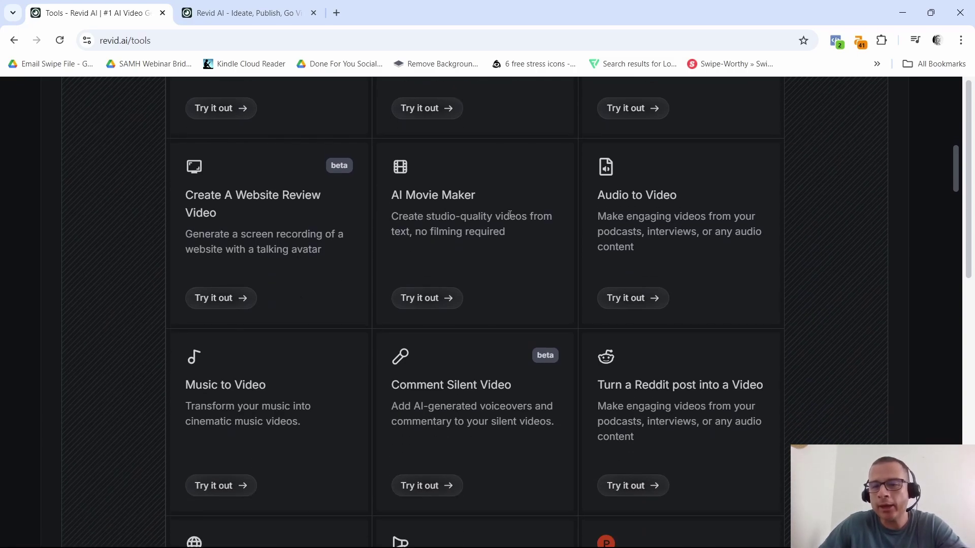
{"action": "scroll", "coordinate": [510, 216], "scroll_direction": "down", "scroll_amount": 1}
{"action": "scroll", "coordinate": [513, 206], "scroll_direction": "down", "scroll_amount": 1}
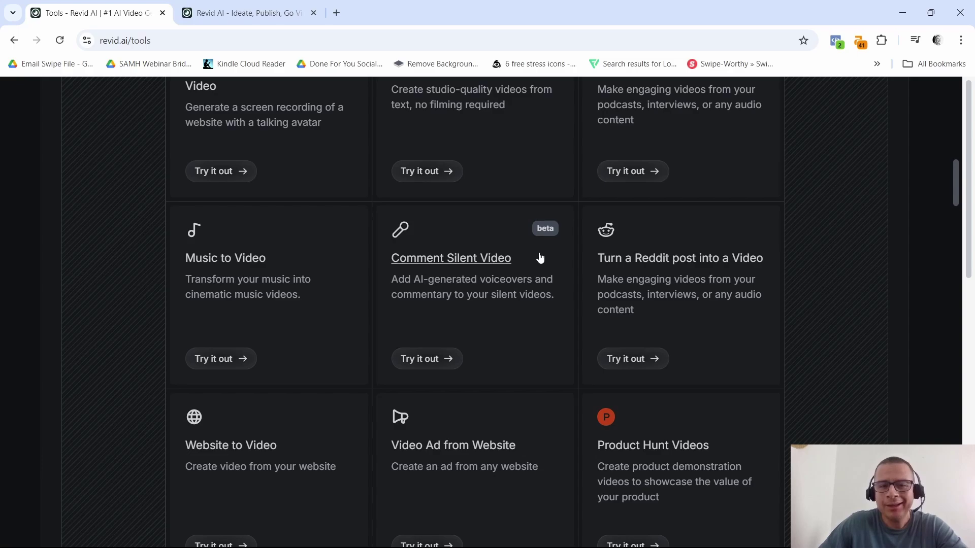
{"action": "scroll", "coordinate": [577, 276], "scroll_direction": "up", "scroll_amount": 7}
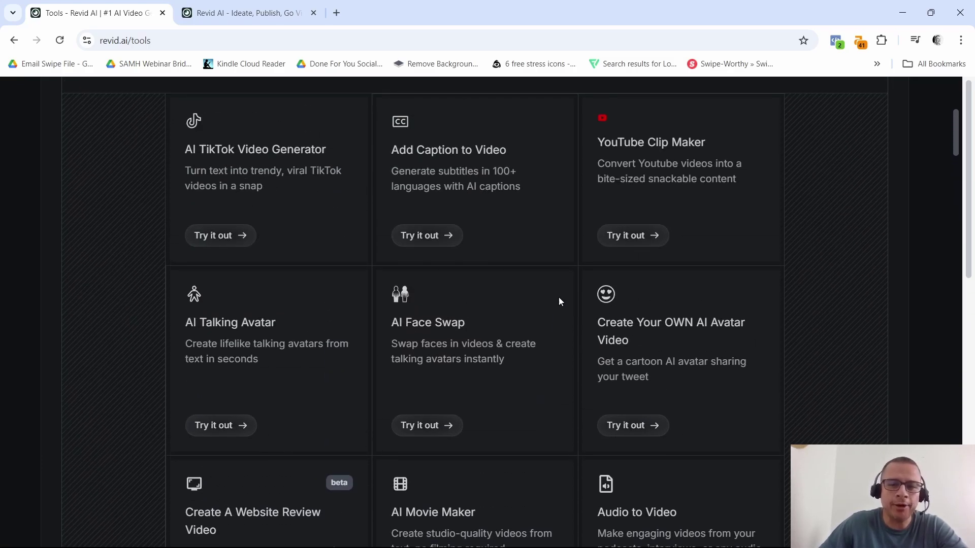
{"action": "scroll", "coordinate": [558, 301], "scroll_direction": "up", "scroll_amount": 3}
{"action": "left_click", "coordinate": [636, 425]}
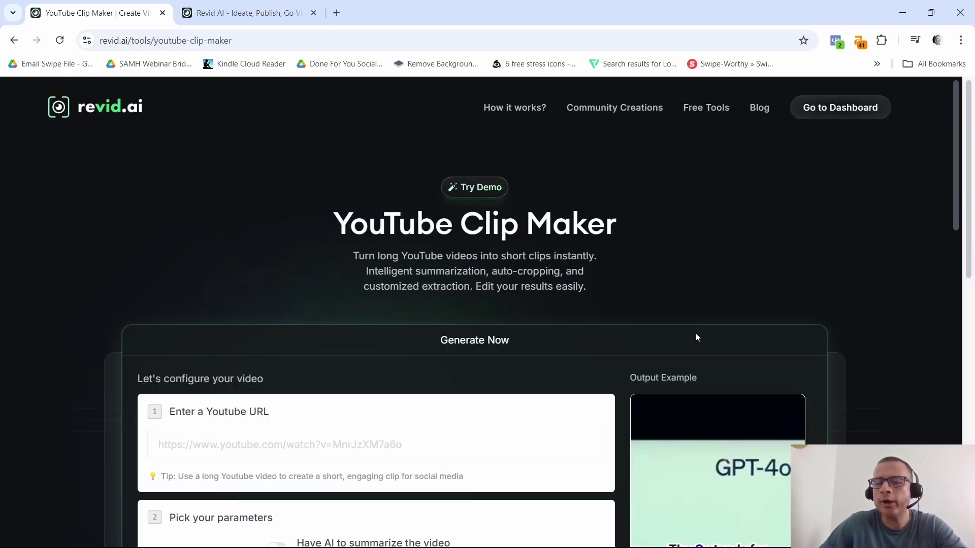
{"action": "left_click", "coordinate": [14, 40]}
{"action": "scroll", "coordinate": [494, 274], "scroll_direction": "down", "scroll_amount": 4}
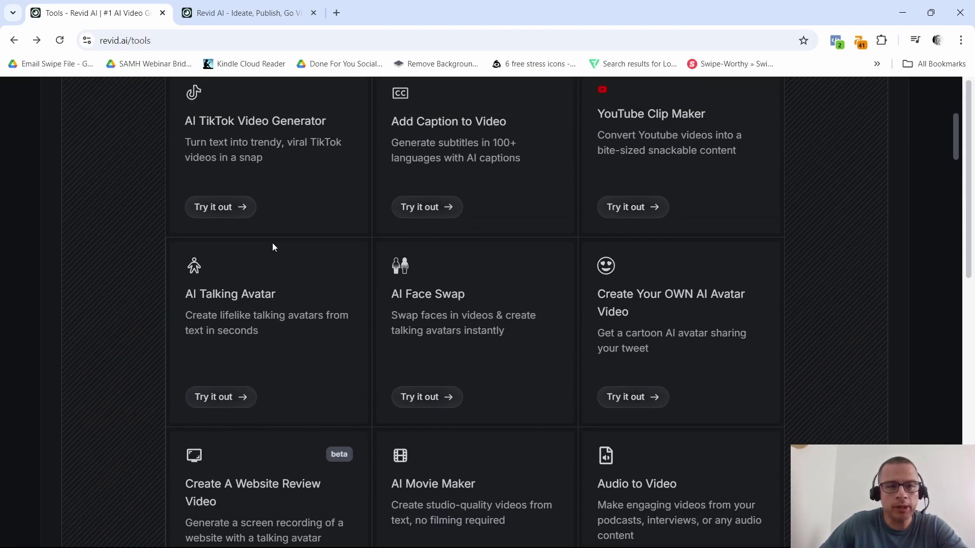
{"action": "scroll", "coordinate": [272, 246], "scroll_direction": "up", "scroll_amount": 2}
Open AI TikTok Video Generator, expand Find more voices, and start entering a video style.
{"action": "left_click", "coordinate": [219, 367]}
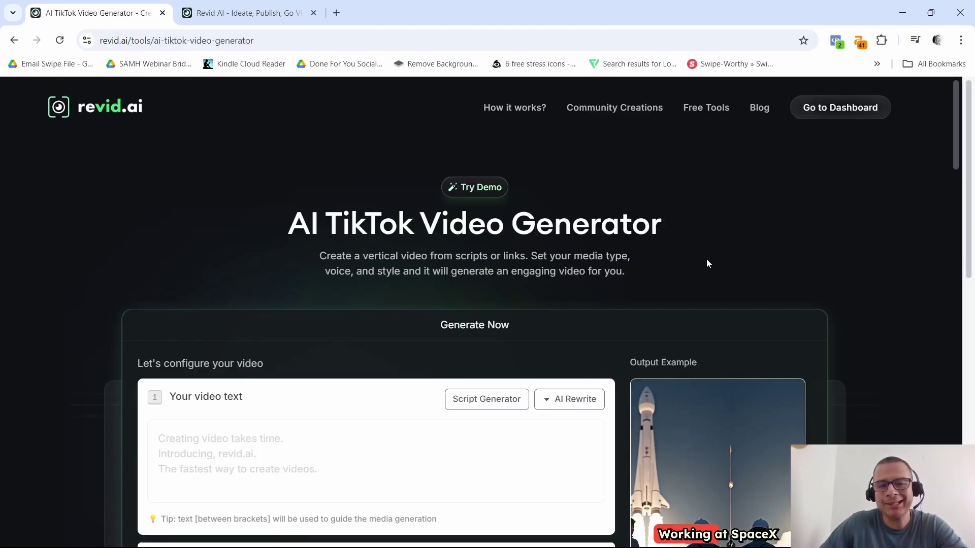
{"action": "scroll", "coordinate": [641, 267], "scroll_direction": "down", "scroll_amount": 3}
{"action": "scroll", "coordinate": [669, 254], "scroll_direction": "up", "scroll_amount": 1}
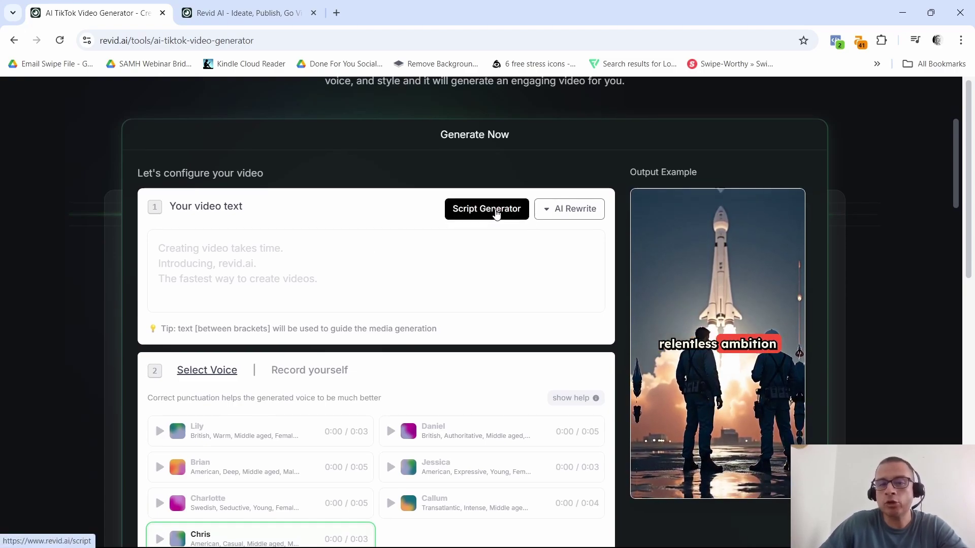
{"action": "scroll", "coordinate": [328, 243], "scroll_direction": "down", "scroll_amount": 2}
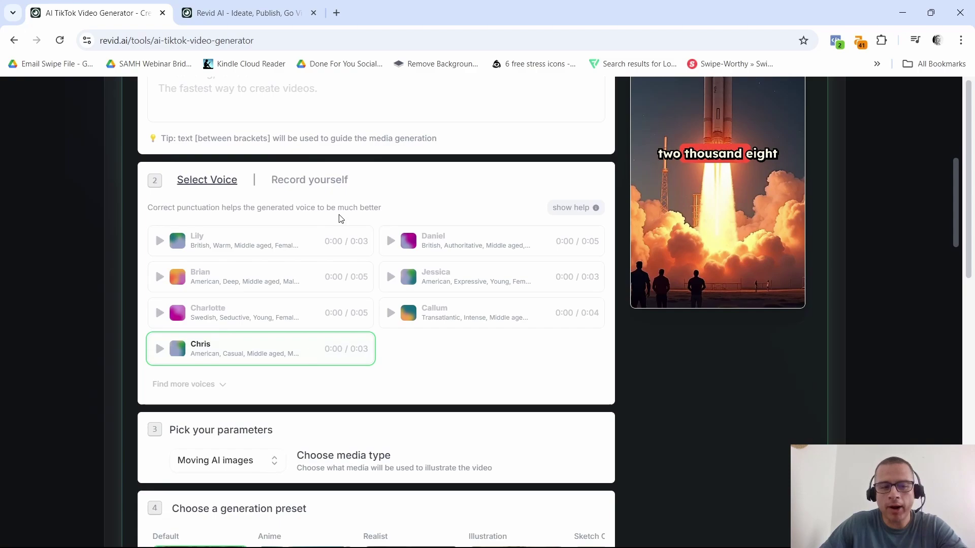
{"action": "scroll", "coordinate": [340, 219], "scroll_direction": "down", "scroll_amount": 2}
{"action": "left_click", "coordinate": [220, 263]}
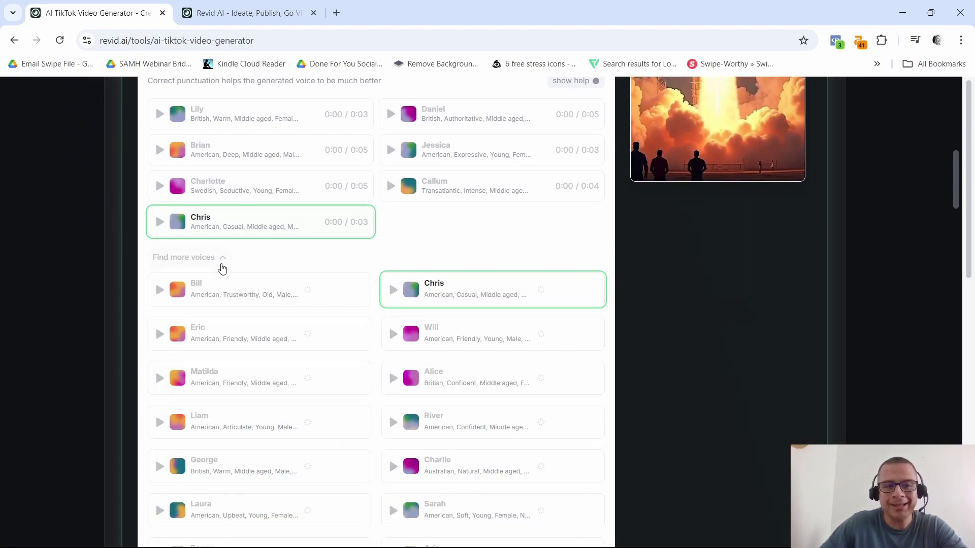
{"action": "scroll", "coordinate": [312, 278], "scroll_direction": "down", "scroll_amount": 2}
{"action": "scroll", "coordinate": [322, 283], "scroll_direction": "down", "scroll_amount": 2}
{"action": "scroll", "coordinate": [326, 287], "scroll_direction": "down", "scroll_amount": 2}
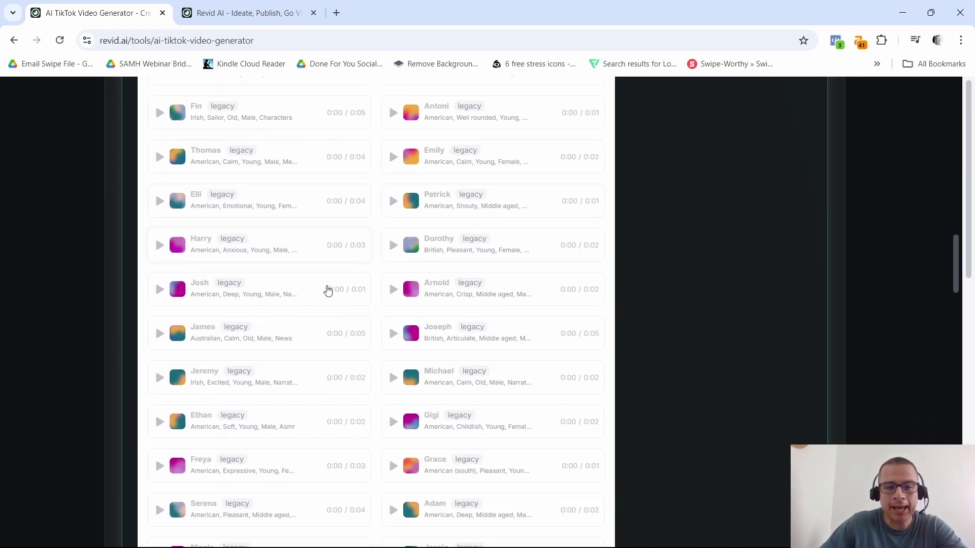
{"action": "scroll", "coordinate": [328, 292], "scroll_direction": "down", "scroll_amount": 2}
{"action": "scroll", "coordinate": [330, 295], "scroll_direction": "down", "scroll_amount": 3}
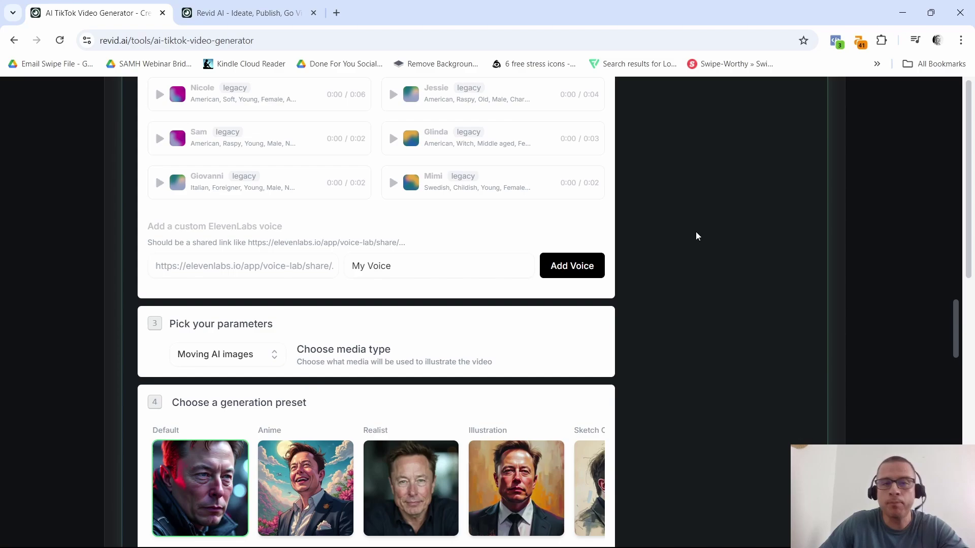
{"action": "scroll", "coordinate": [679, 270], "scroll_direction": "down", "scroll_amount": 3}
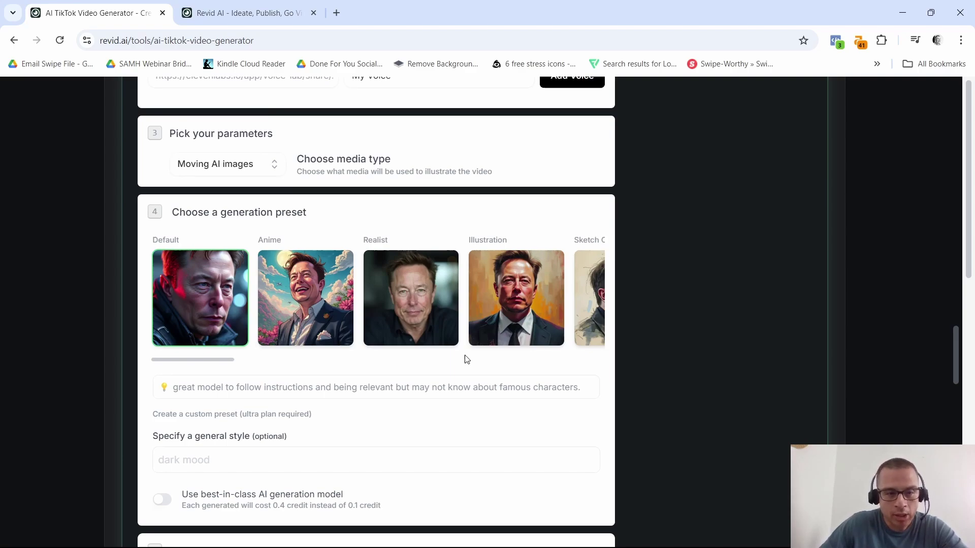
{"action": "left_click_drag", "start_coordinate": [181, 358], "coordinate": [354, 358]}
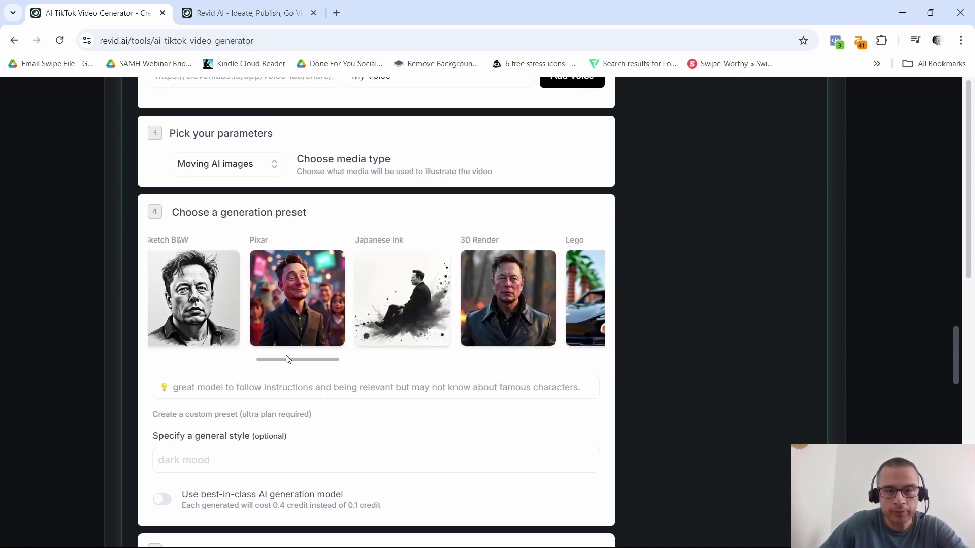
{"action": "left_click_drag", "start_coordinate": [353, 359], "coordinate": [496, 358]}
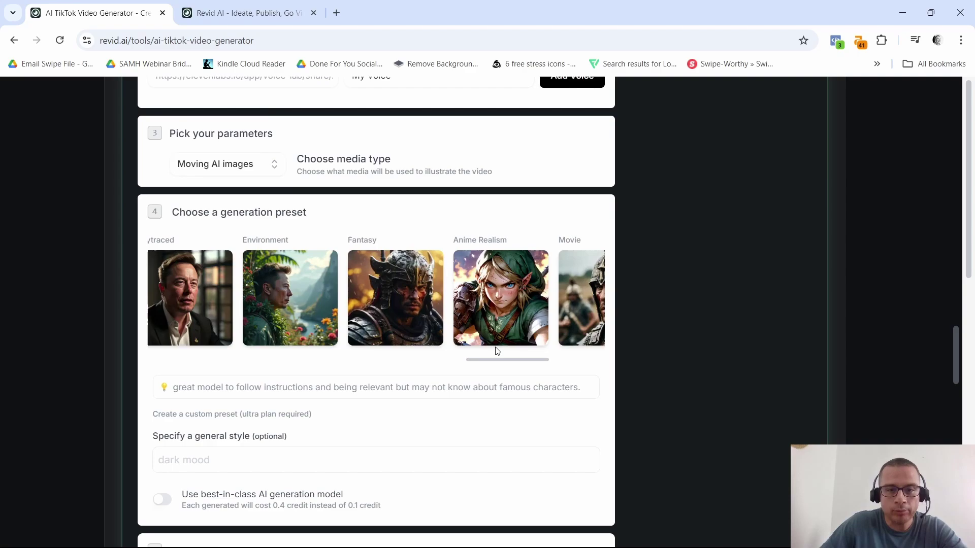
{"action": "scroll", "coordinate": [491, 259], "scroll_direction": "down", "scroll_amount": 3}
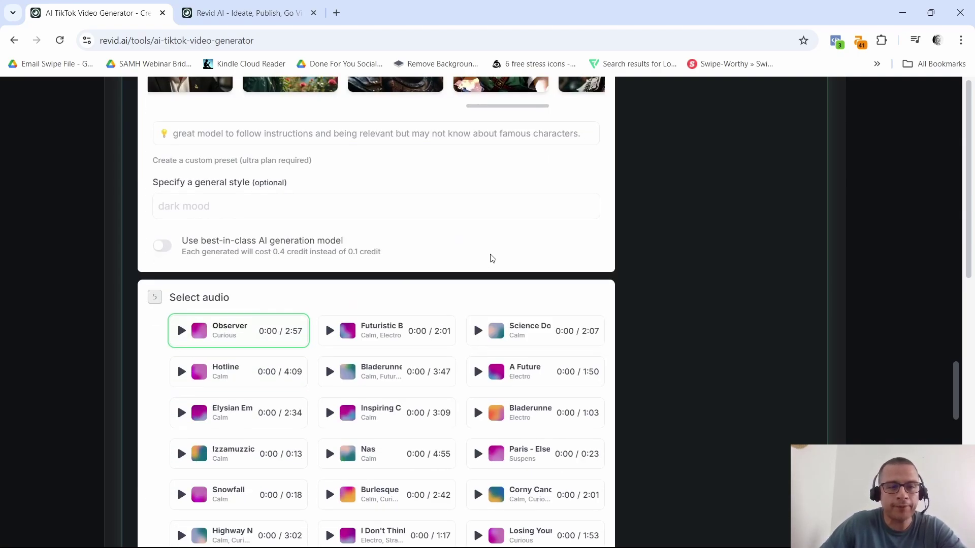
{"action": "scroll", "coordinate": [490, 258], "scroll_direction": "down", "scroll_amount": 1}
{"action": "scroll", "coordinate": [469, 283], "scroll_direction": "up", "scroll_amount": 2}
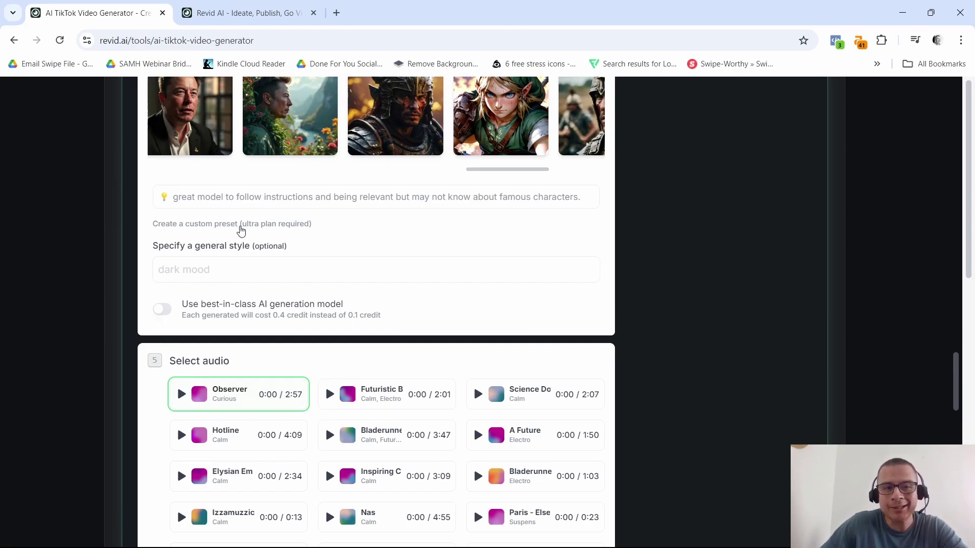
{"action": "scroll", "coordinate": [256, 210], "scroll_direction": "down", "scroll_amount": 1}
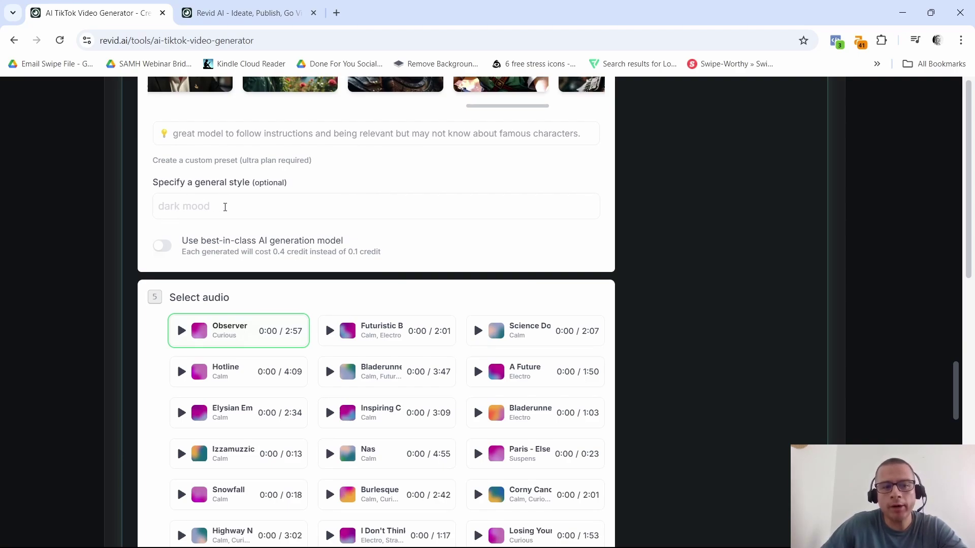
{"action": "scroll", "coordinate": [276, 218], "scroll_direction": "down", "scroll_amount": 1}
{"action": "left_click", "coordinate": [319, 140]}
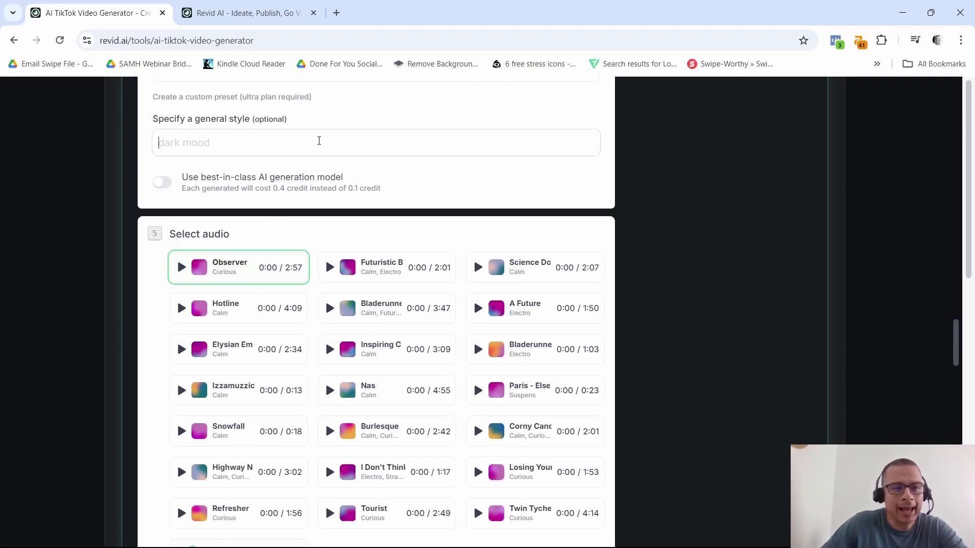
{"action": "scroll", "coordinate": [221, 217], "scroll_direction": "down", "scroll_amount": 1}
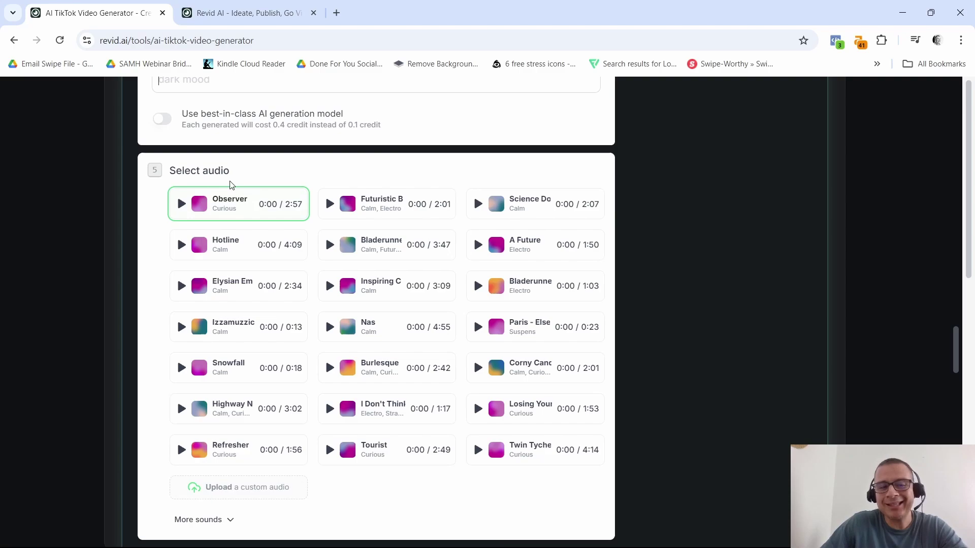
{"action": "scroll", "coordinate": [232, 190], "scroll_direction": "down", "scroll_amount": 2}
{"action": "scroll", "coordinate": [237, 194], "scroll_direction": "down", "scroll_amount": 2}
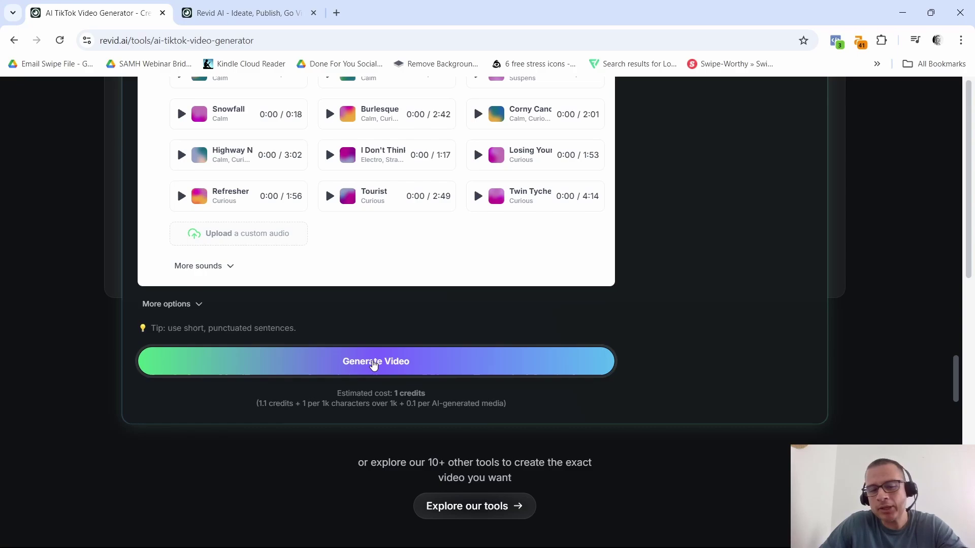
Browse the full catalogue of tool cards, then view the pricing page's closing section.
{"action": "left_click", "coordinate": [464, 509]}
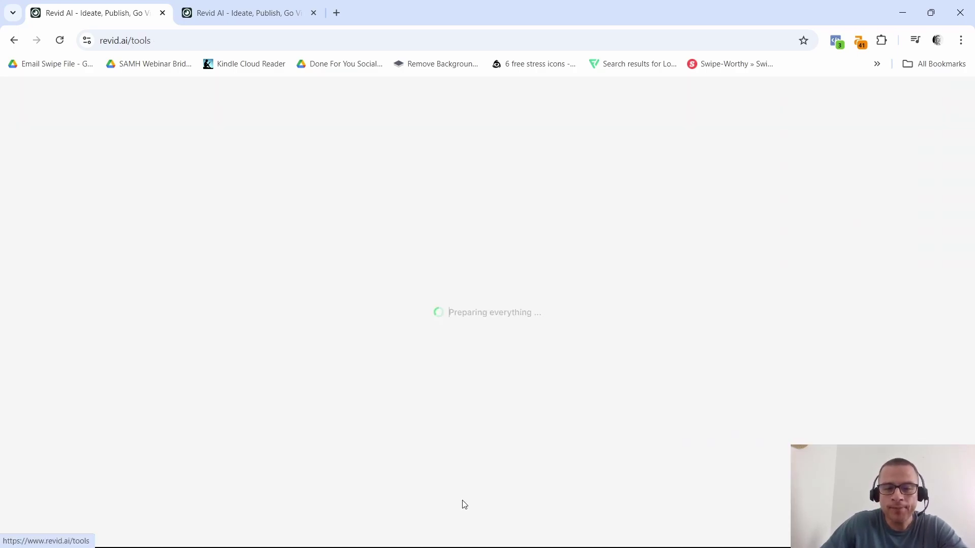
{"action": "scroll", "coordinate": [456, 343], "scroll_direction": "down", "scroll_amount": 4}
{"action": "scroll", "coordinate": [572, 332], "scroll_direction": "down", "scroll_amount": 4}
{"action": "scroll", "coordinate": [521, 342], "scroll_direction": "down", "scroll_amount": 1}
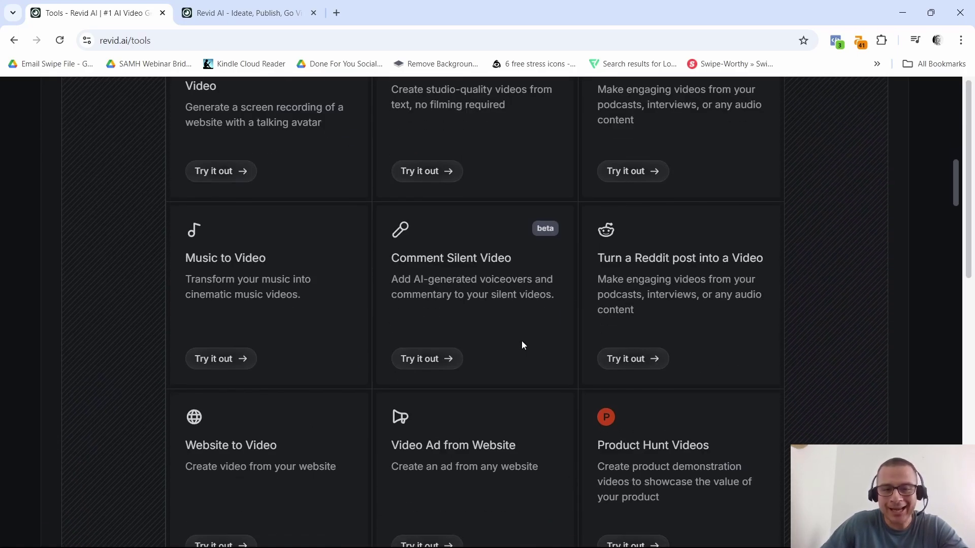
{"action": "scroll", "coordinate": [522, 342], "scroll_direction": "down", "scroll_amount": 3}
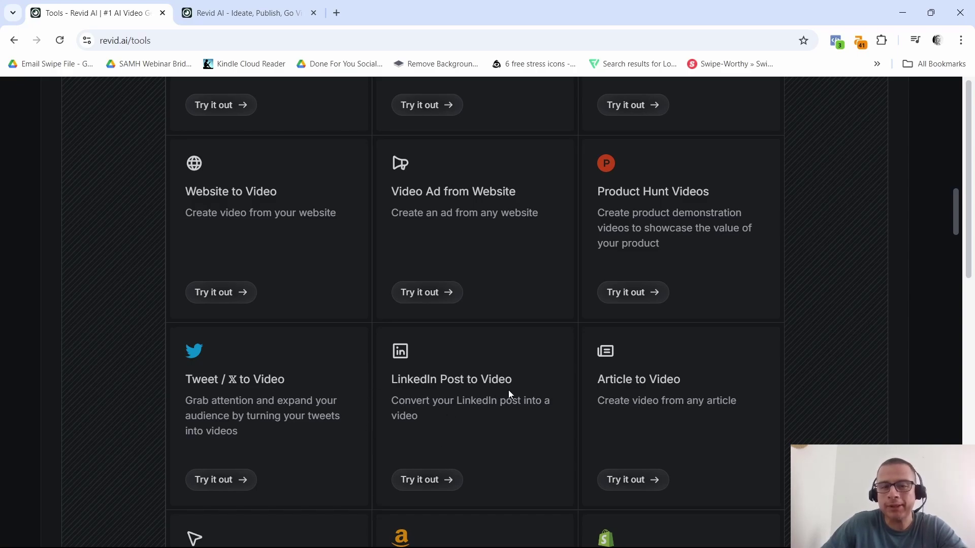
{"action": "scroll", "coordinate": [508, 394], "scroll_direction": "down", "scroll_amount": 2}
{"action": "scroll", "coordinate": [514, 401], "scroll_direction": "down", "scroll_amount": 2}
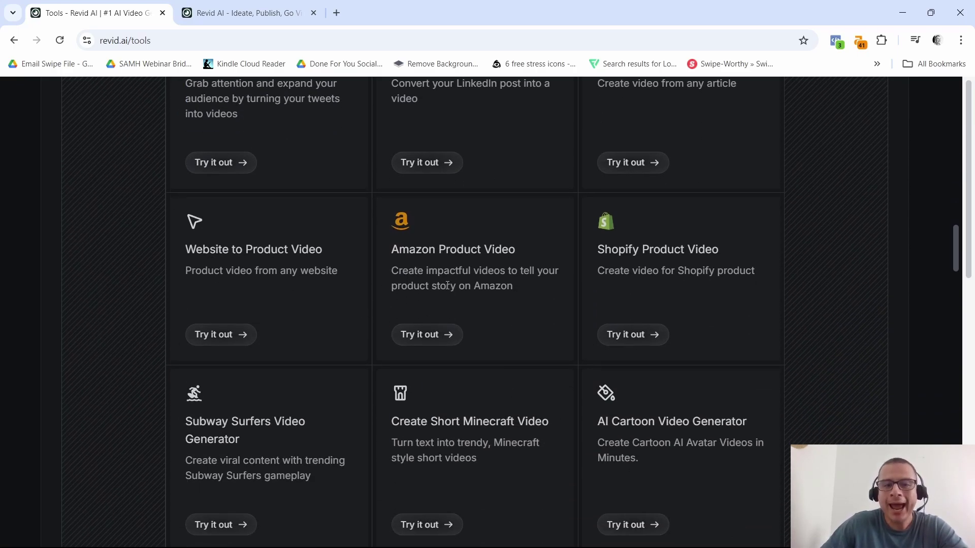
{"action": "scroll", "coordinate": [430, 348], "scroll_direction": "down", "scroll_amount": 4}
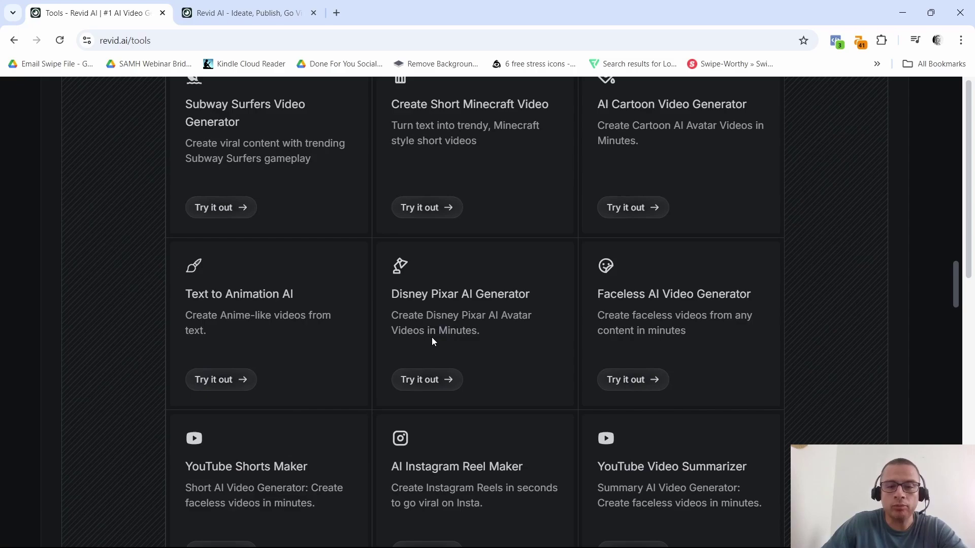
{"action": "scroll", "coordinate": [444, 347], "scroll_direction": "down", "scroll_amount": 3}
{"action": "scroll", "coordinate": [465, 343], "scroll_direction": "down", "scroll_amount": 2}
{"action": "scroll", "coordinate": [485, 361], "scroll_direction": "down", "scroll_amount": 3}
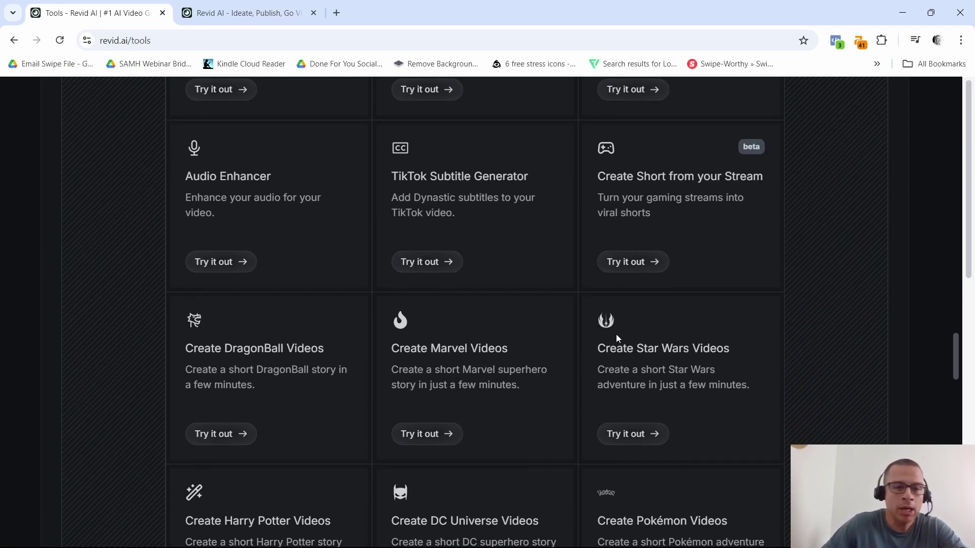
{"action": "scroll", "coordinate": [544, 368], "scroll_direction": "down", "scroll_amount": 3}
{"action": "scroll", "coordinate": [549, 353], "scroll_direction": "down", "scroll_amount": 2}
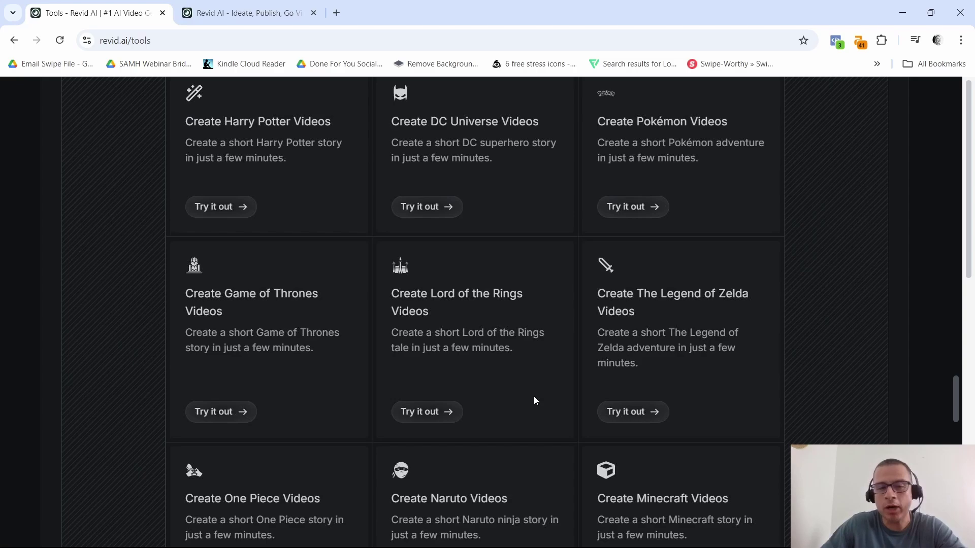
{"action": "scroll", "coordinate": [533, 398], "scroll_direction": "down", "scroll_amount": 1}
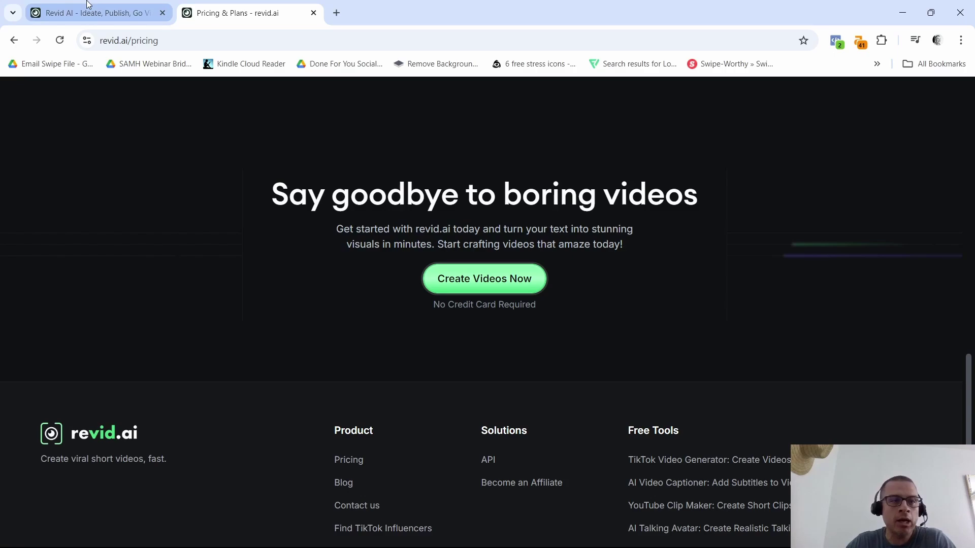
Switch back to the Revid AI tab and open the Your Videos dashboard at revid.ai/projects.
{"action": "left_click", "coordinate": [99, 12]}
{"action": "left_click", "coordinate": [259, 9]}
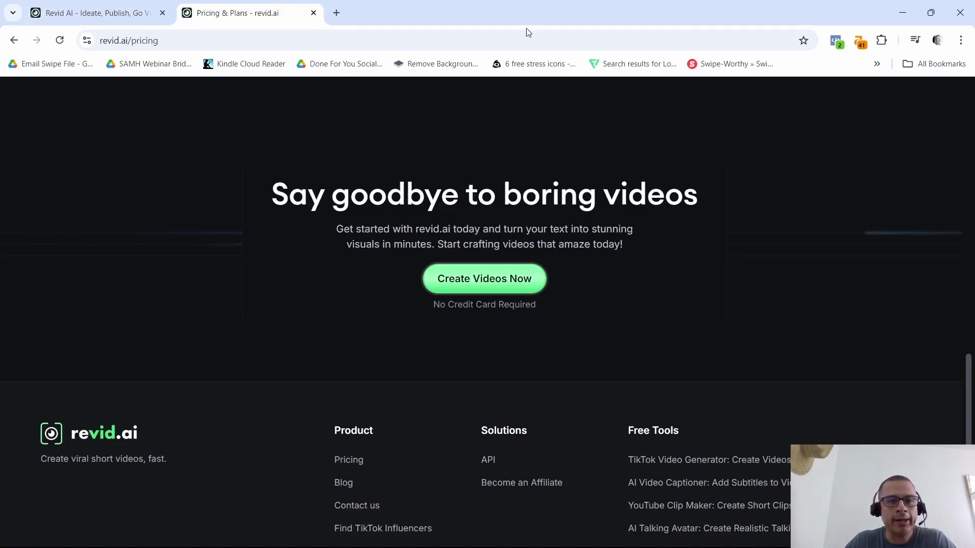
{"action": "left_click", "coordinate": [99, 12]}
{"action": "left_click", "coordinate": [863, 113]}
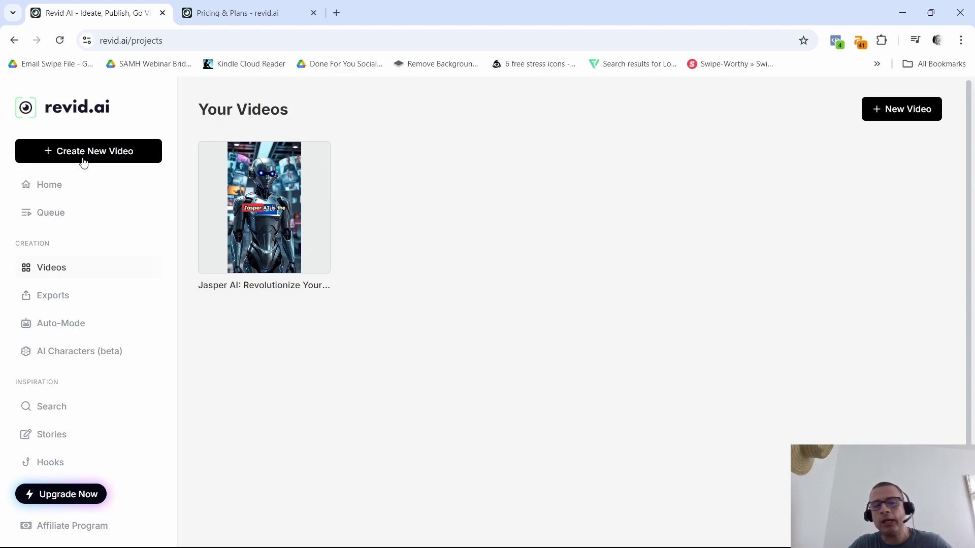
Open the Posting Queue showing daily 2:00 pm slots from October 8.
{"action": "left_click", "coordinate": [66, 218]}
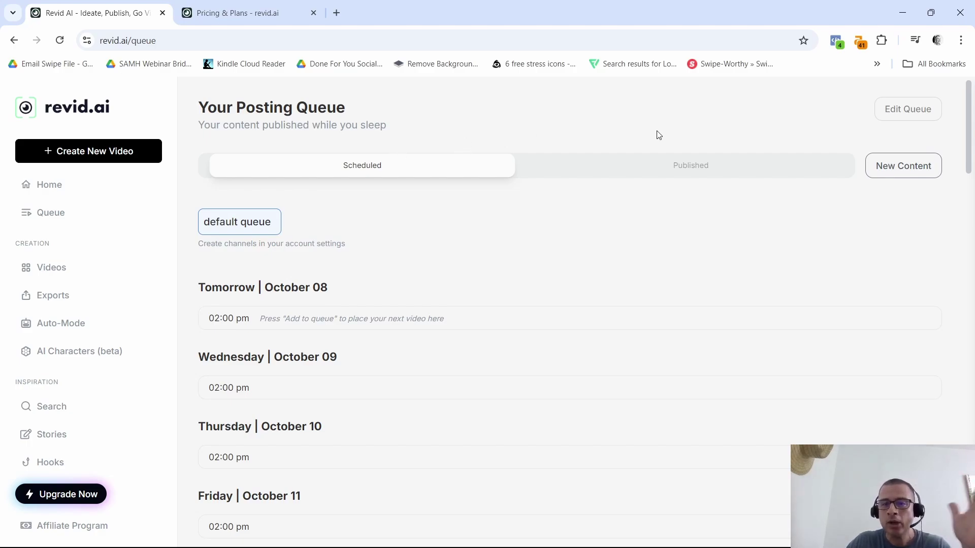
{"action": "scroll", "coordinate": [439, 242], "scroll_direction": "down", "scroll_amount": 2}
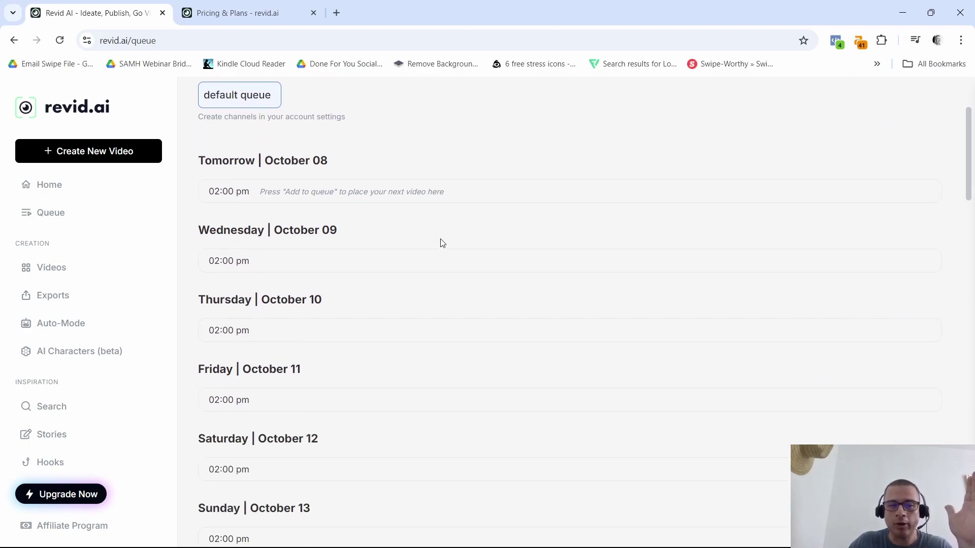
{"action": "scroll", "coordinate": [445, 263], "scroll_direction": "down", "scroll_amount": 2}
{"action": "scroll", "coordinate": [461, 290], "scroll_direction": "up", "scroll_amount": 4}
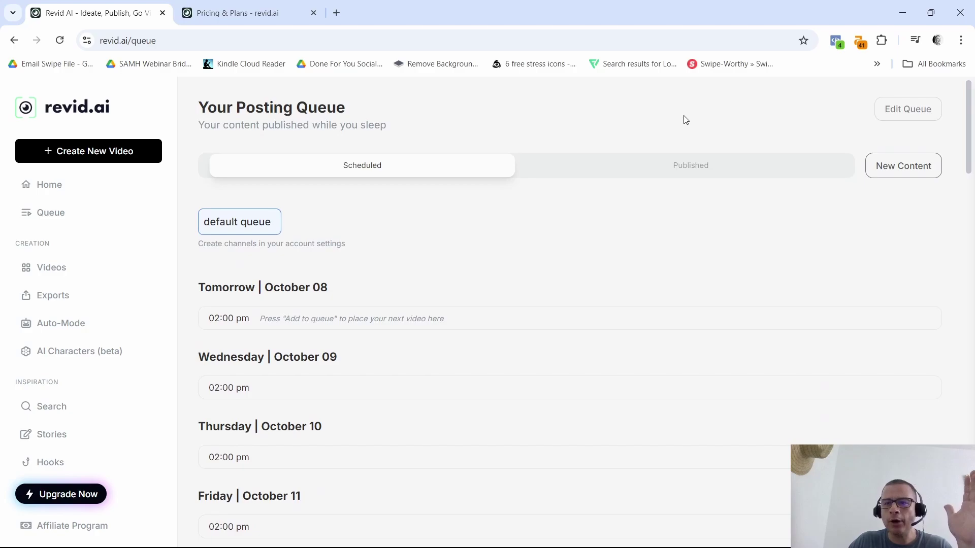
{"action": "scroll", "coordinate": [46, 377], "scroll_direction": "down", "scroll_amount": 1}
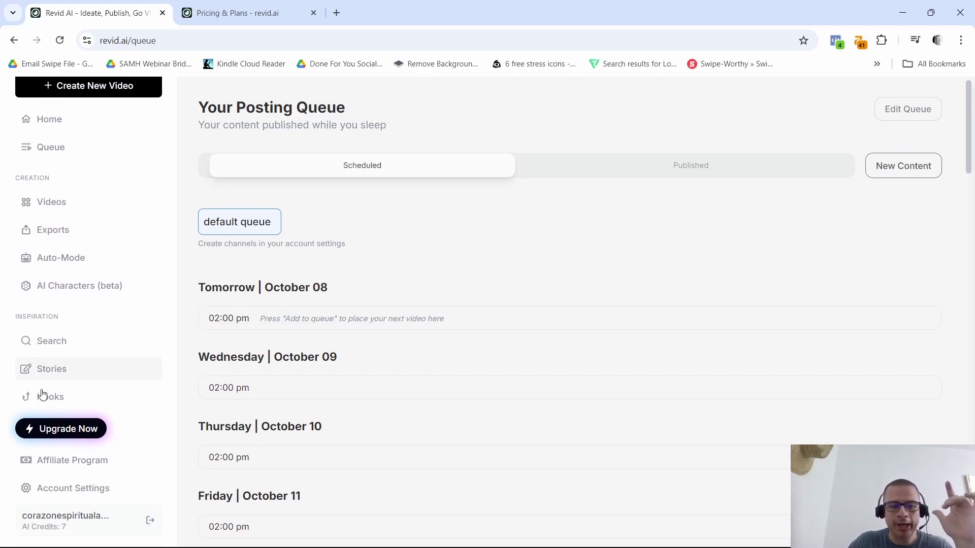
Open Account Settings and review timezone, social integrations and the business account requirement note.
{"action": "left_click", "coordinate": [65, 485]}
{"action": "scroll", "coordinate": [396, 428], "scroll_direction": "down", "scroll_amount": 1}
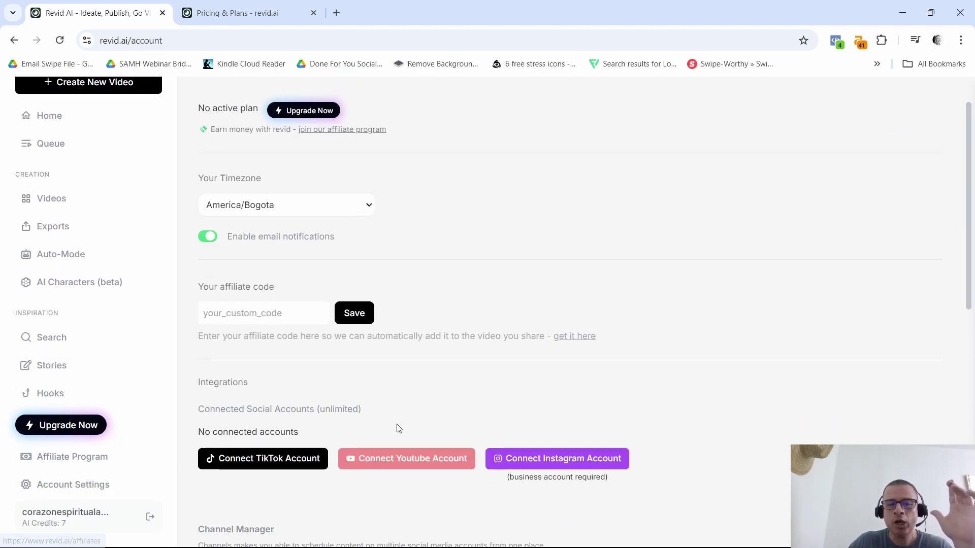
{"action": "scroll", "coordinate": [396, 429], "scroll_direction": "down", "scroll_amount": 3}
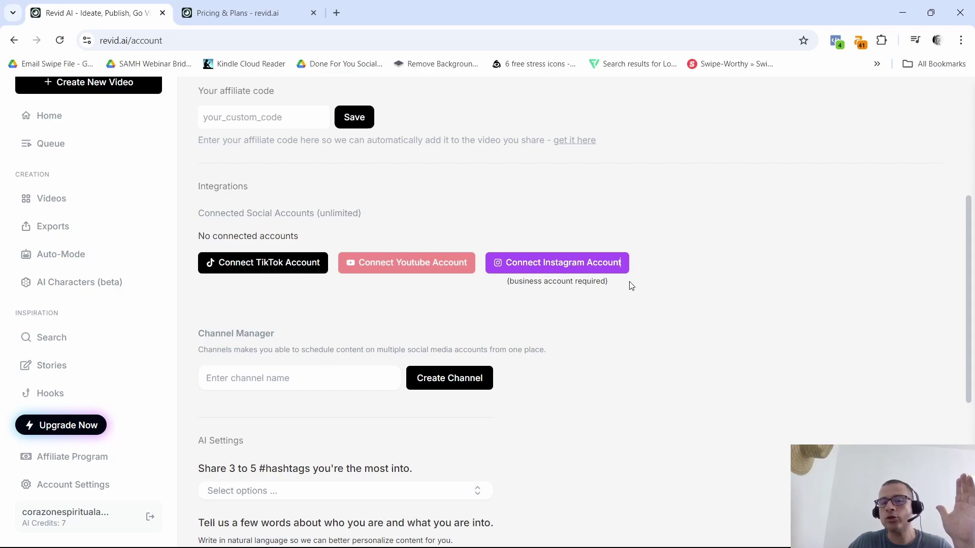
{"action": "mouse_move", "coordinate": [630, 286]}
{"action": "left_mouse_down"}
{"action": "mouse_move", "coordinate": [589, 292]}
{"action": "mouse_move", "coordinate": [609, 294]}
{"action": "left_mouse_up"}
{"action": "scroll", "coordinate": [545, 316], "scroll_direction": "down", "scroll_amount": 2}
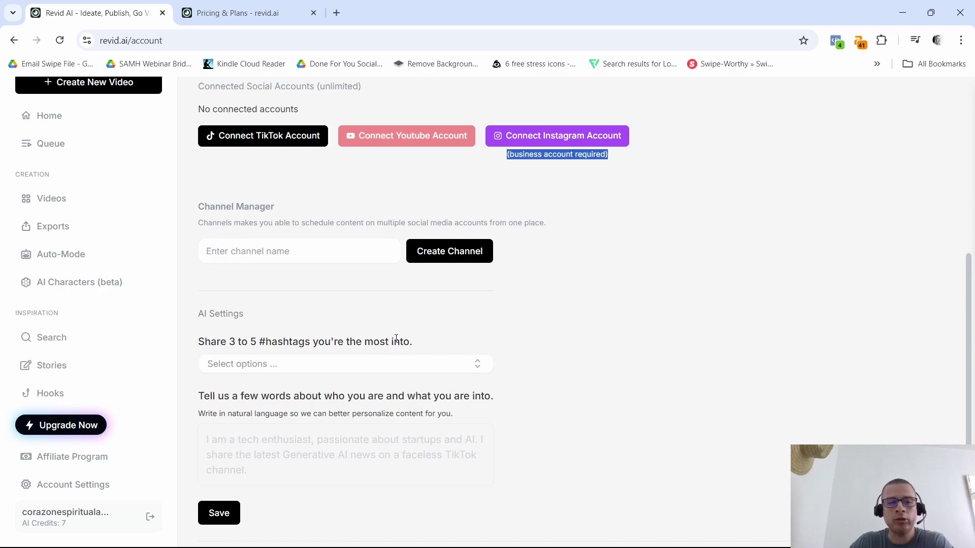
{"action": "scroll", "coordinate": [286, 411], "scroll_direction": "up", "scroll_amount": 1}
{"action": "scroll", "coordinate": [321, 419], "scroll_direction": "up", "scroll_amount": 2}
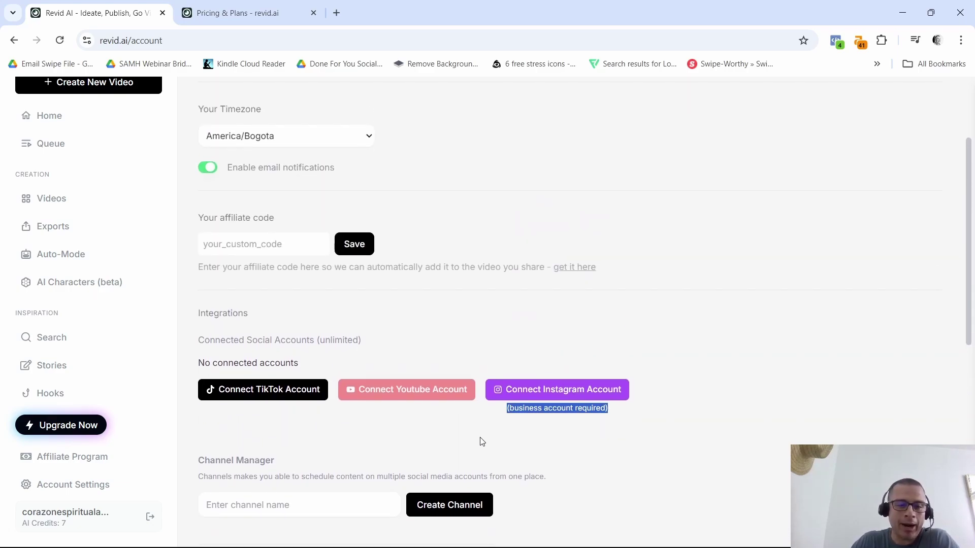
{"action": "scroll", "coordinate": [468, 457], "scroll_direction": "up", "scroll_amount": 1}
{"action": "scroll", "coordinate": [477, 464], "scroll_direction": "up", "scroll_amount": 1}
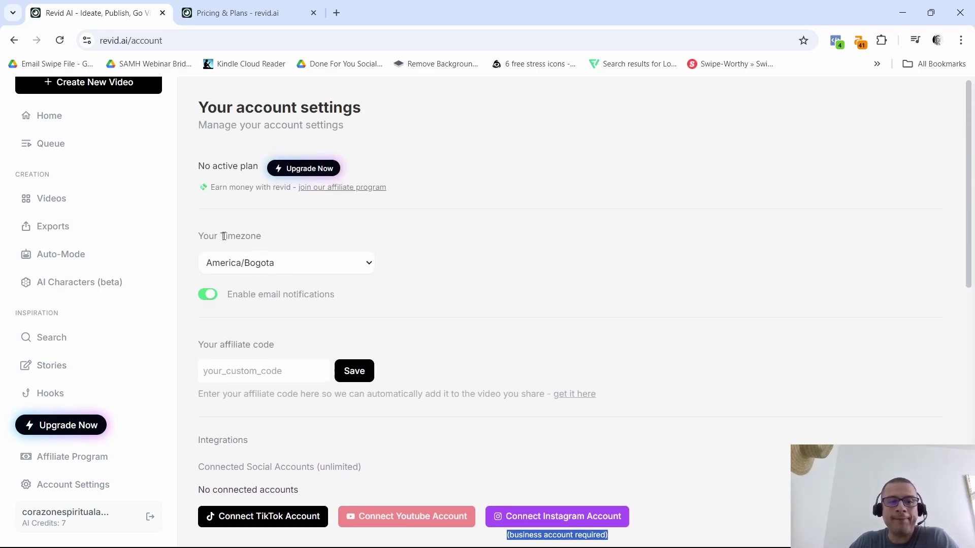
Open Auto-Mode to see its daily video workers running at 4 am UTC.
{"action": "left_click", "coordinate": [48, 257]}
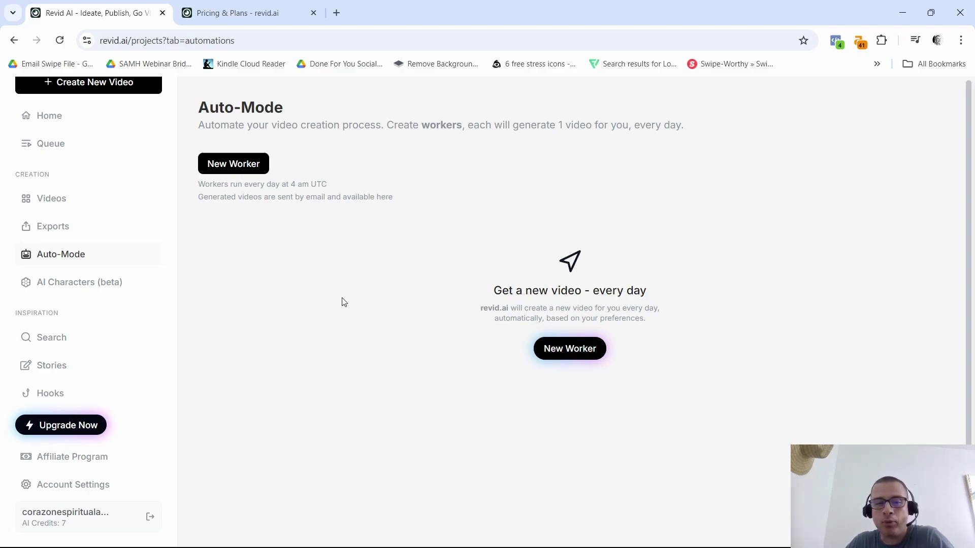
{"action": "scroll", "coordinate": [389, 315], "scroll_direction": "down", "scroll_amount": 1}
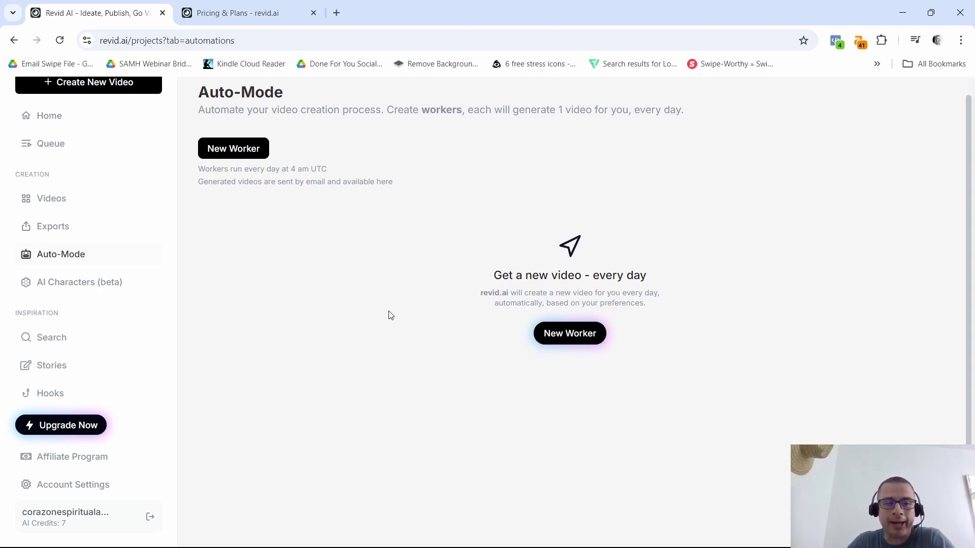
Browse AI Characters, play the second Public Avatar clip, then go to viral TikTok search.
{"action": "left_click", "coordinate": [62, 282]}
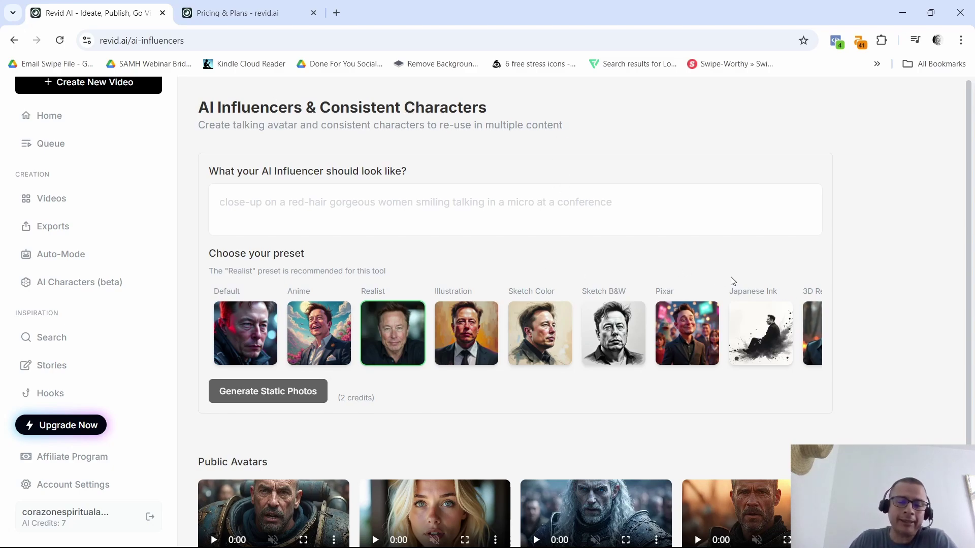
{"action": "scroll", "coordinate": [622, 272], "scroll_direction": "down", "scroll_amount": 2}
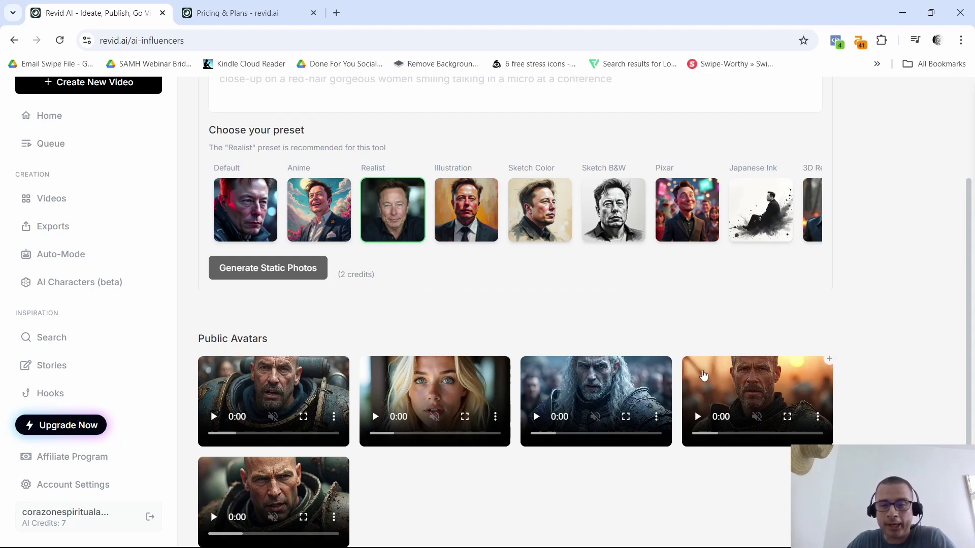
{"action": "left_click", "coordinate": [375, 417]}
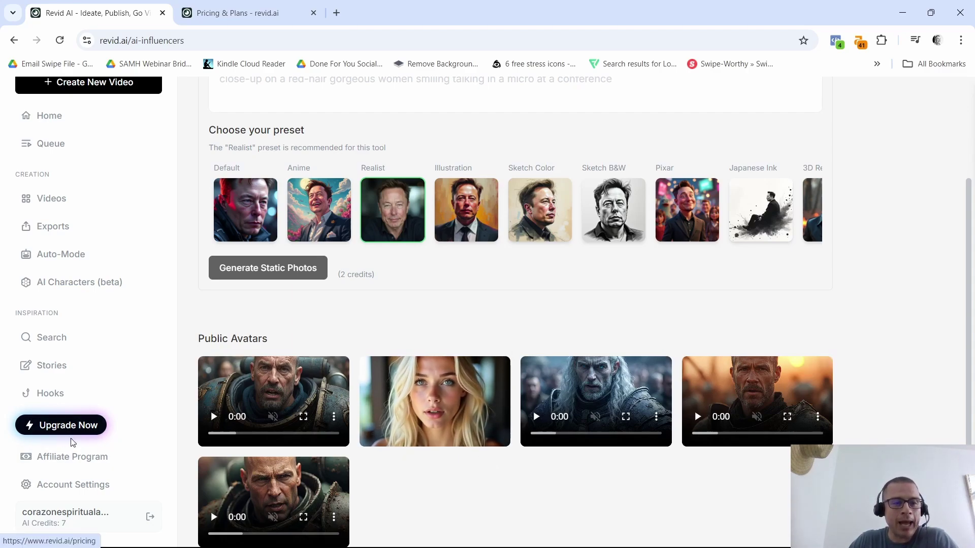
{"action": "left_click", "coordinate": [45, 349]}
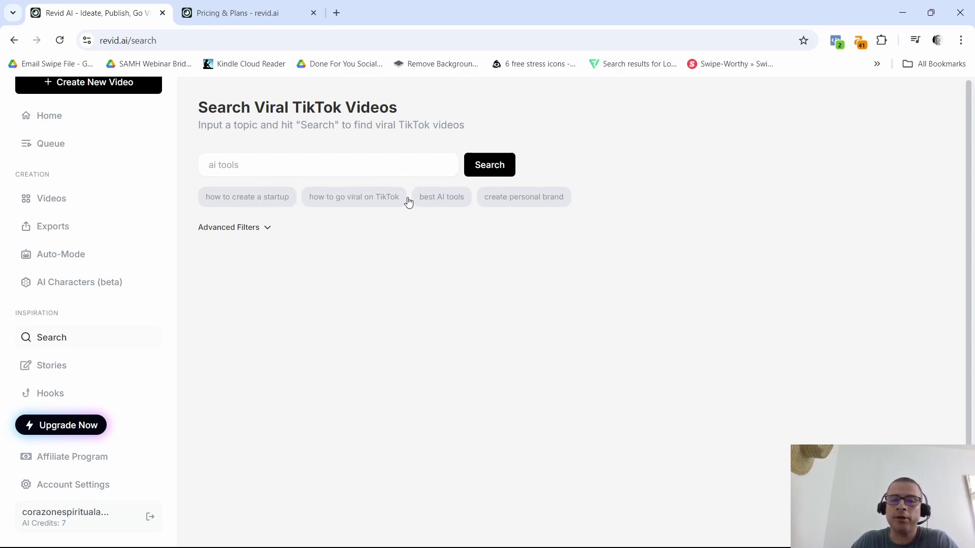
Expand Advanced Filters on the viral TikTok Search page.
{"action": "left_click", "coordinate": [263, 228]}
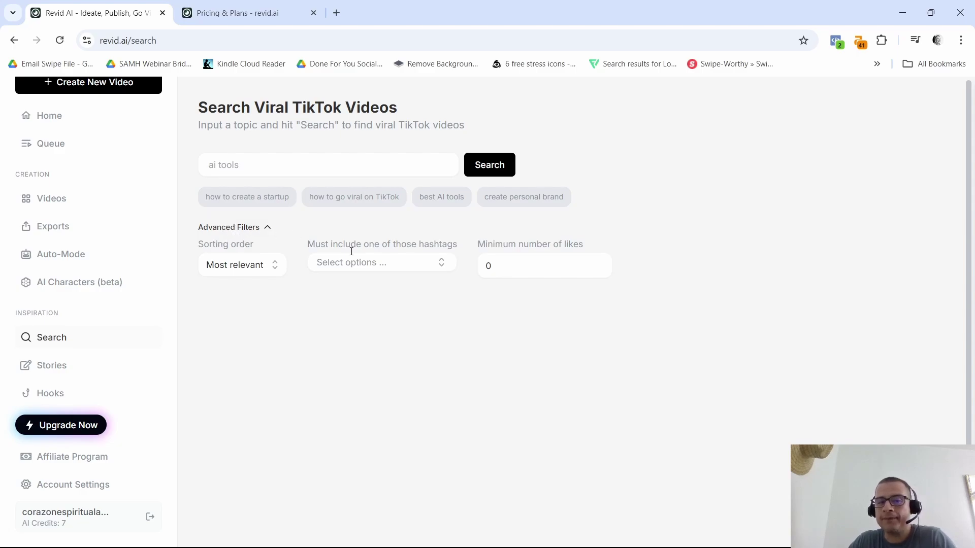
{"action": "scroll", "coordinate": [196, 398], "scroll_direction": "down", "scroll_amount": 1}
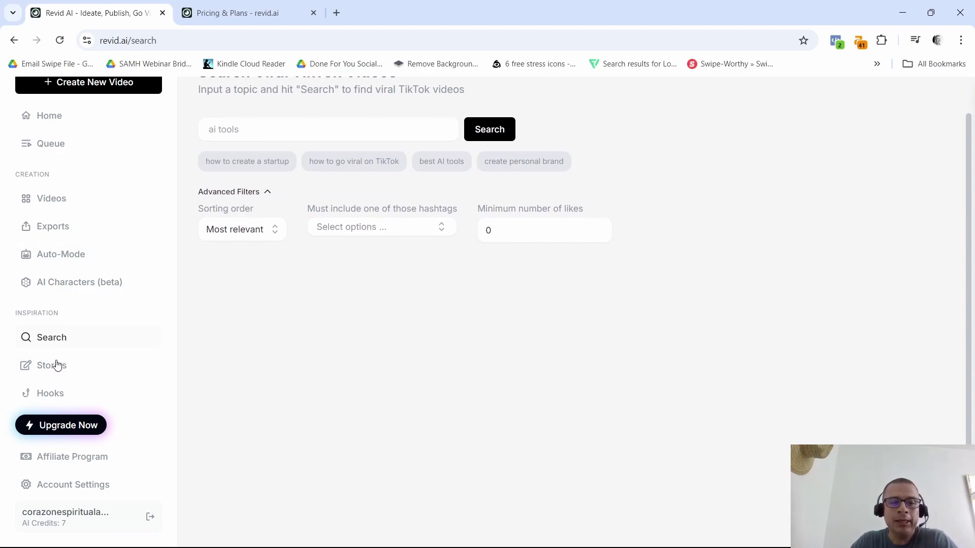
View the Stories generator page, then go to the Generate Hooks page.
{"action": "left_click", "coordinate": [56, 365]}
{"action": "scroll", "coordinate": [345, 272], "scroll_direction": "up", "scroll_amount": 1}
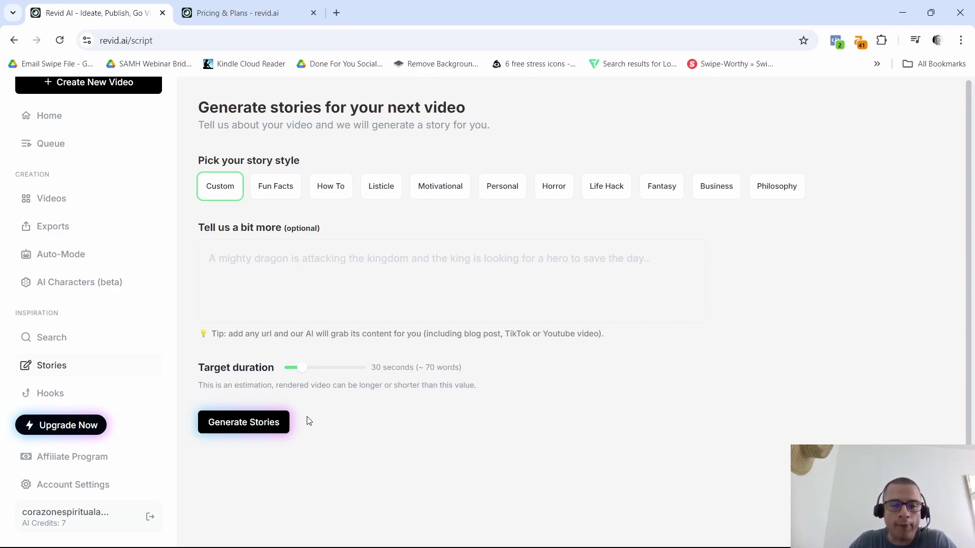
{"action": "scroll", "coordinate": [298, 415], "scroll_direction": "down", "scroll_amount": 1}
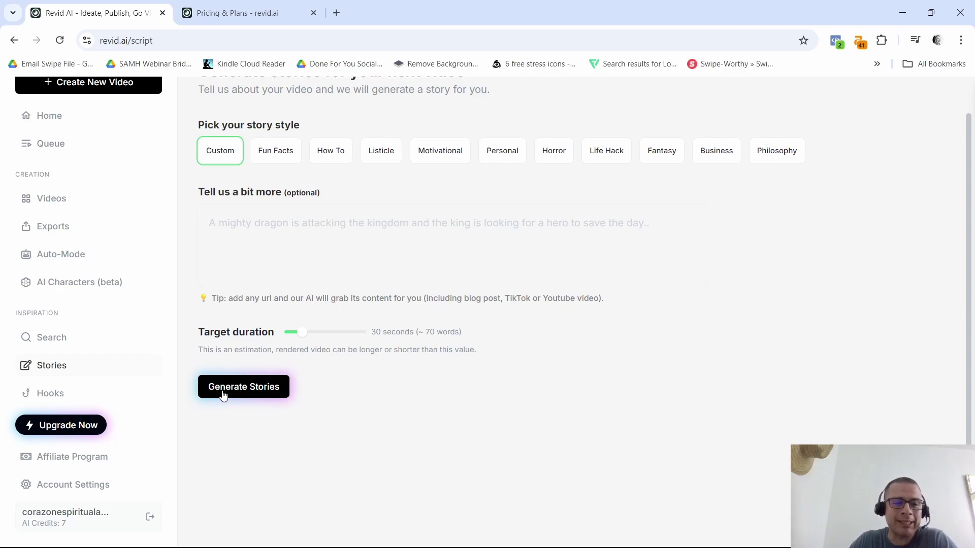
{"action": "left_click", "coordinate": [40, 397]}
{"action": "scroll", "coordinate": [294, 399], "scroll_direction": "up", "scroll_amount": 1}
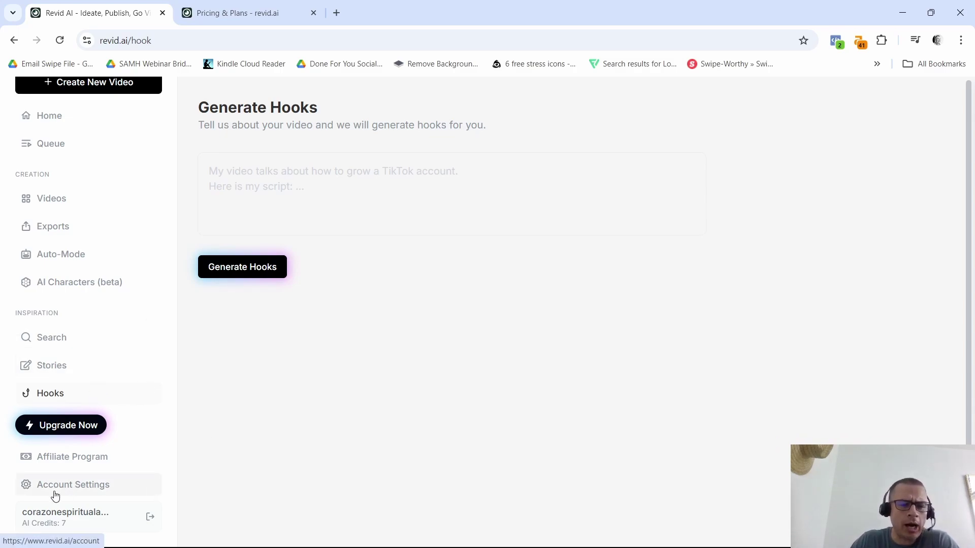
Return to the account settings page showing no active plan and Bogota timezone.
{"action": "left_click", "coordinate": [84, 485]}
{"action": "scroll", "coordinate": [510, 419], "scroll_direction": "down", "scroll_amount": 3}
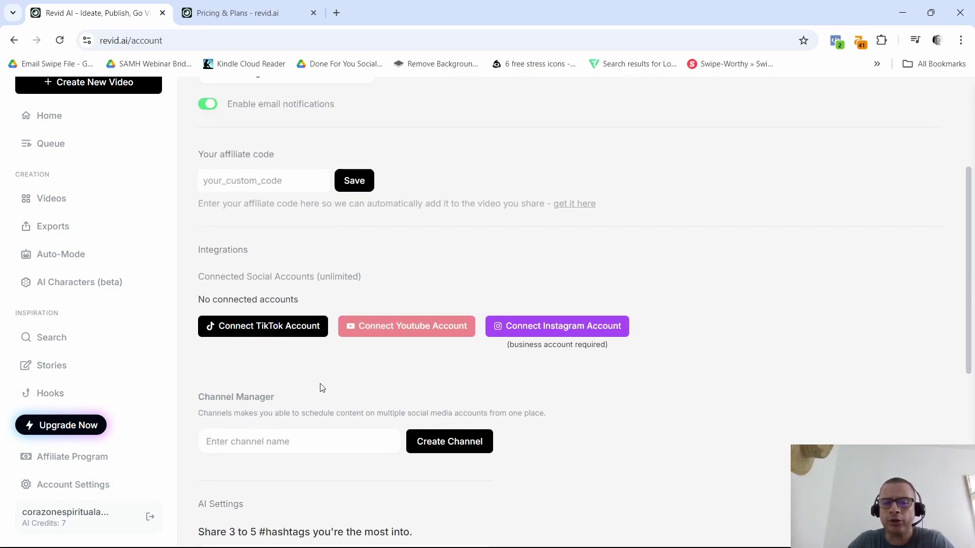
{"action": "scroll", "coordinate": [447, 427], "scroll_direction": "up", "scroll_amount": 1}
{"action": "scroll", "coordinate": [488, 381], "scroll_direction": "up", "scroll_amount": 2}
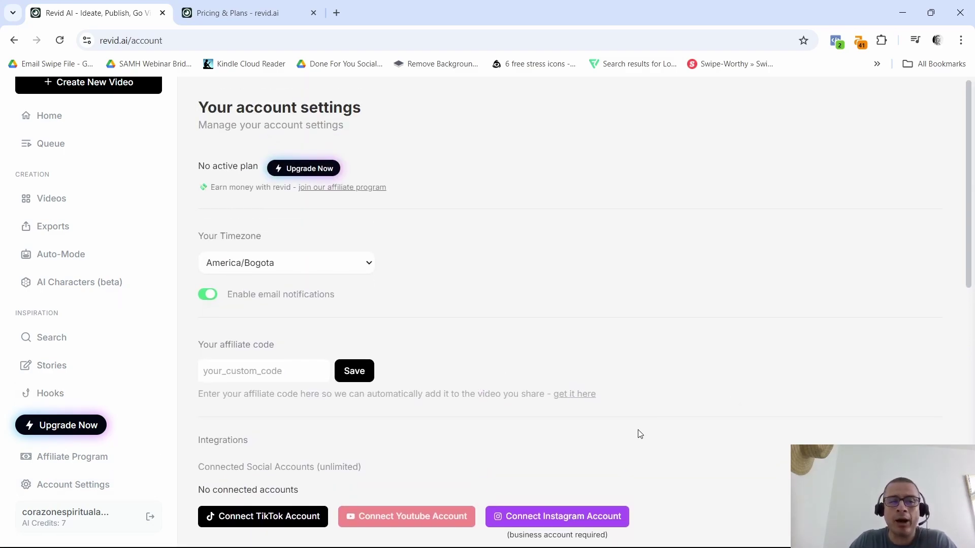
{"action": "scroll", "coordinate": [533, 403], "scroll_direction": "down", "scroll_amount": 4}
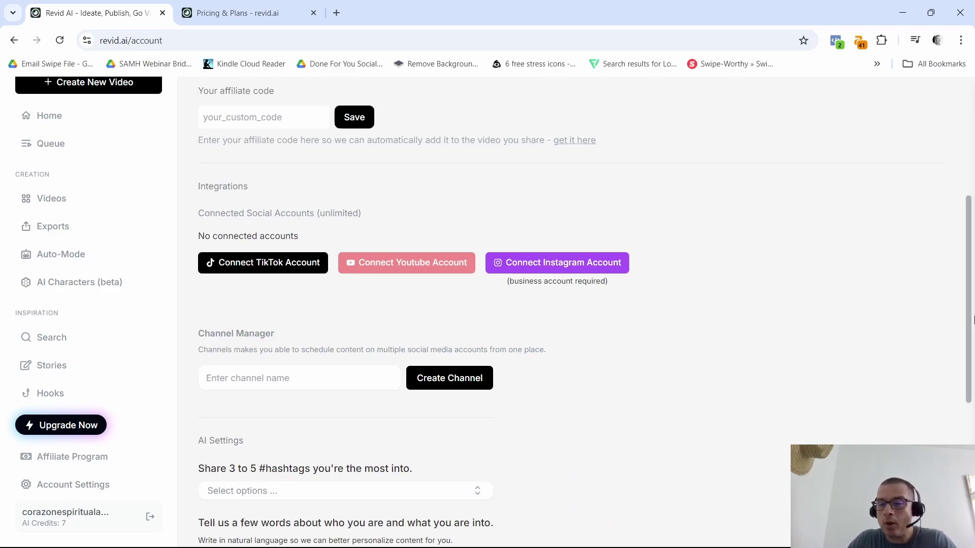
{"action": "scroll", "coordinate": [969, 315], "scroll_direction": "up", "scroll_amount": 4}
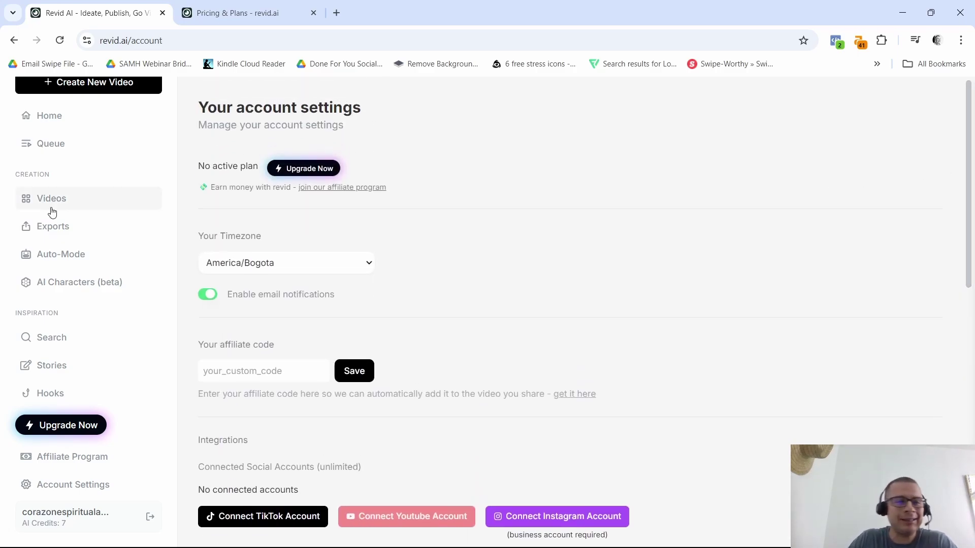
Reopen Pricing & Plans to compare Hobby and Growth at $39 and Ultra at $199 monthly.
{"action": "left_click", "coordinate": [238, 16]}
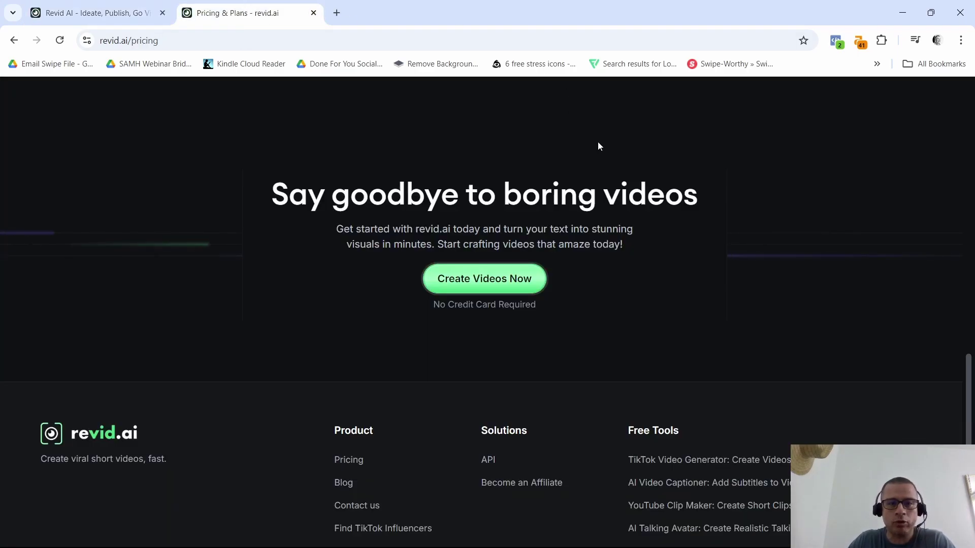
{"action": "scroll", "coordinate": [472, 366], "scroll_direction": "down", "scroll_amount": 3}
{"action": "scroll", "coordinate": [284, 224], "scroll_direction": "up", "scroll_amount": 1}
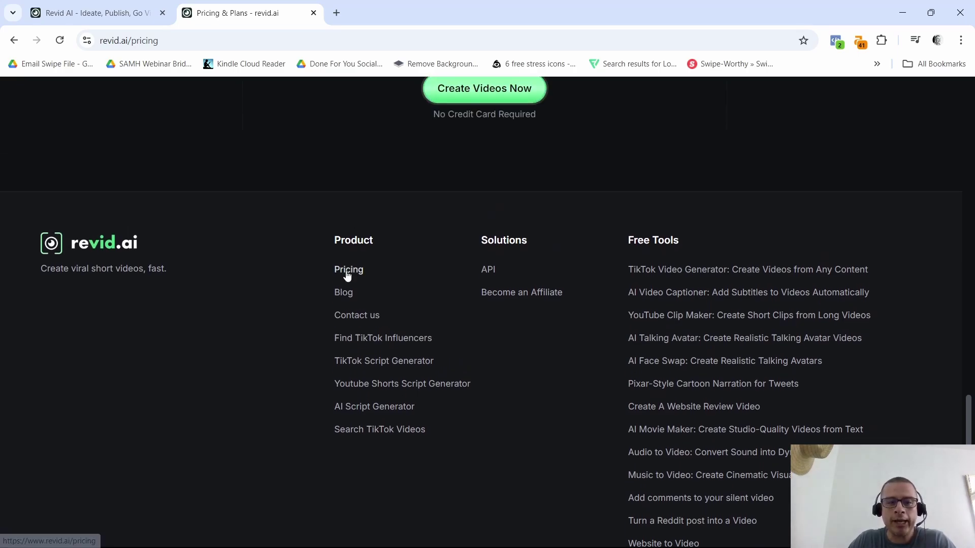
{"action": "left_click", "coordinate": [348, 274]}
{"action": "scroll", "coordinate": [737, 283], "scroll_direction": "down", "scroll_amount": 1}
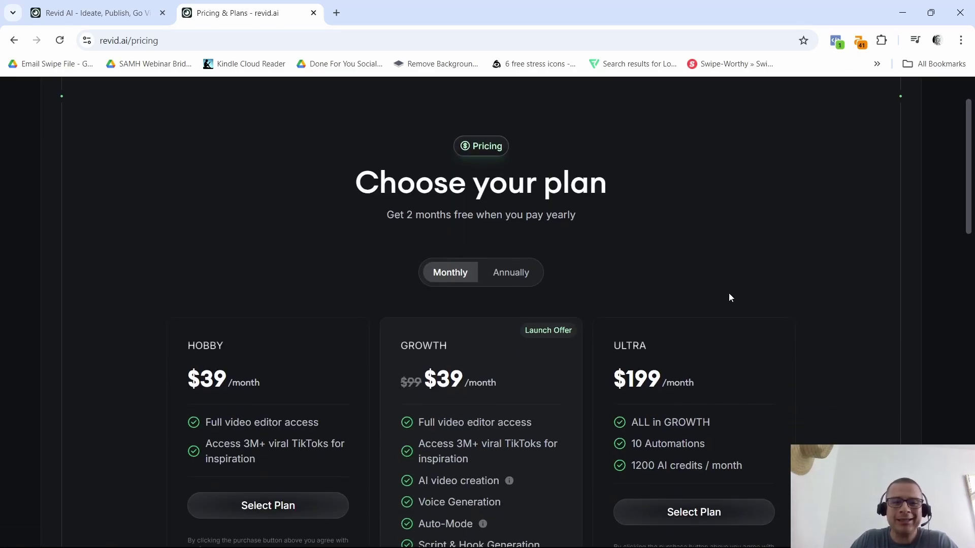
{"action": "scroll", "coordinate": [701, 270], "scroll_direction": "down", "scroll_amount": 2}
{"action": "scroll", "coordinate": [686, 259], "scroll_direction": "up", "scroll_amount": 2}
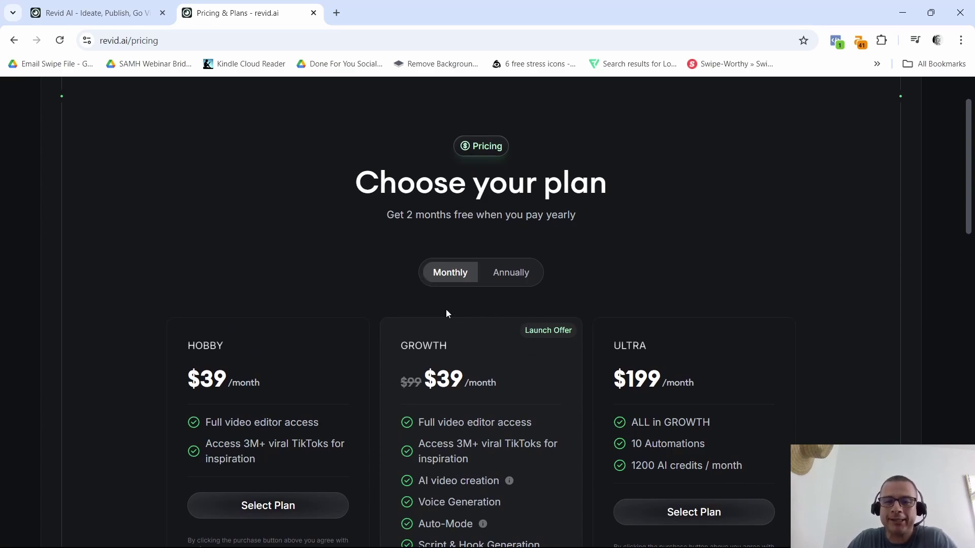
{"action": "scroll", "coordinate": [274, 445], "scroll_direction": "down", "scroll_amount": 1}
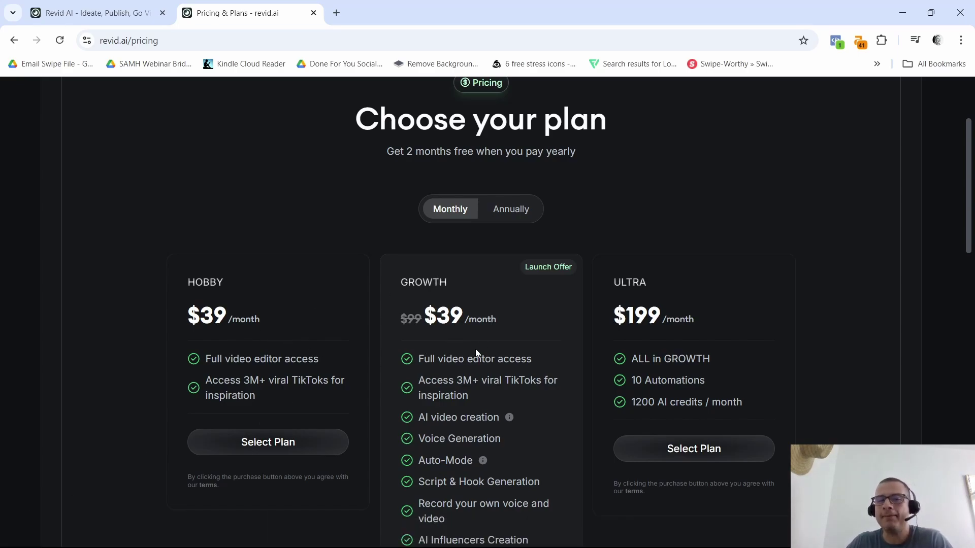
{"action": "scroll", "coordinate": [499, 401], "scroll_direction": "down", "scroll_amount": 3}
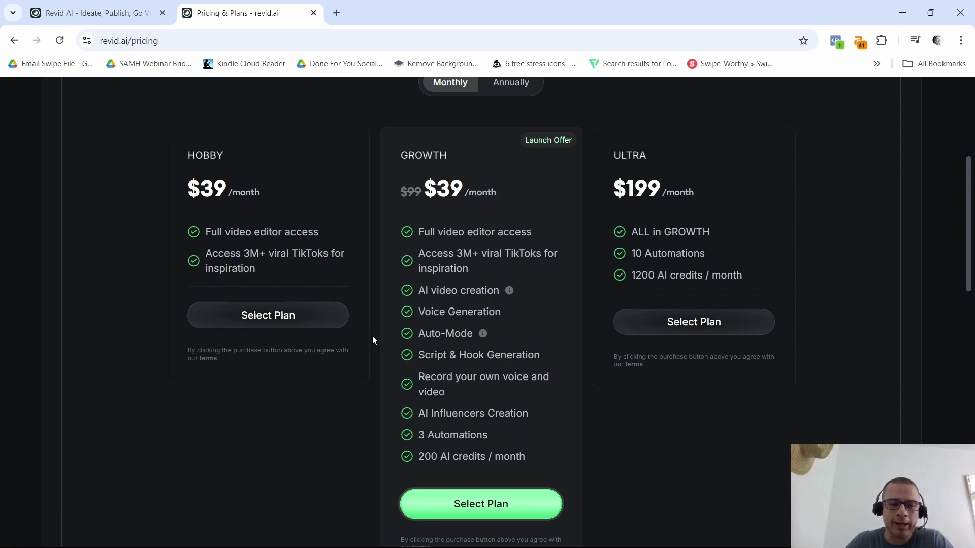
{"action": "scroll", "coordinate": [504, 368], "scroll_direction": "down", "scroll_amount": 2}
{"action": "scroll", "coordinate": [620, 340], "scroll_direction": "down", "scroll_amount": 2}
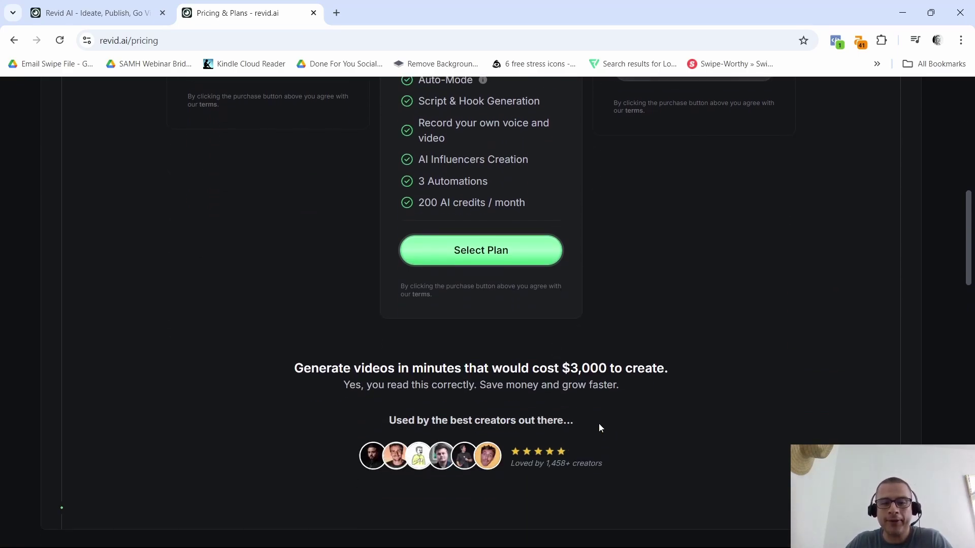
{"action": "scroll", "coordinate": [598, 427], "scroll_direction": "up", "scroll_amount": 5}
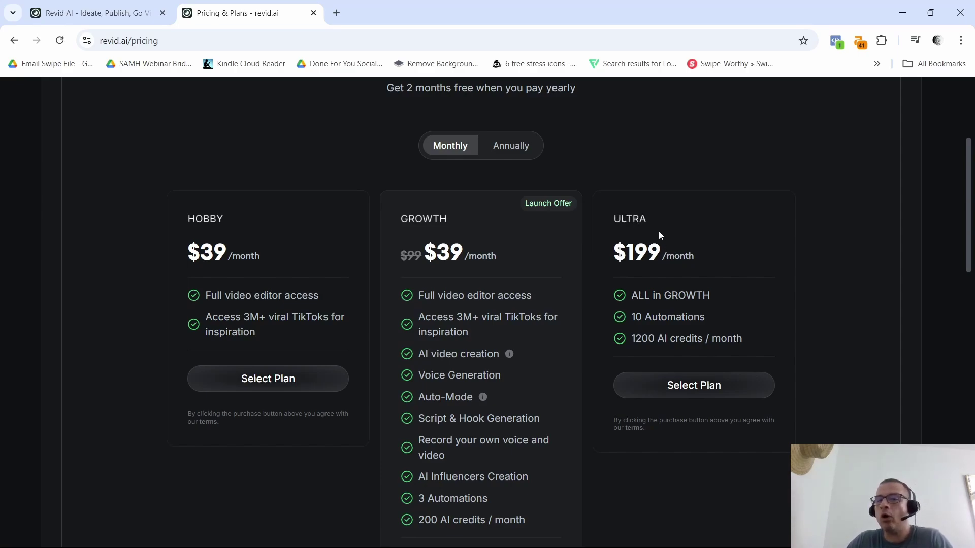
{"action": "scroll", "coordinate": [656, 308], "scroll_direction": "up", "scroll_amount": 1}
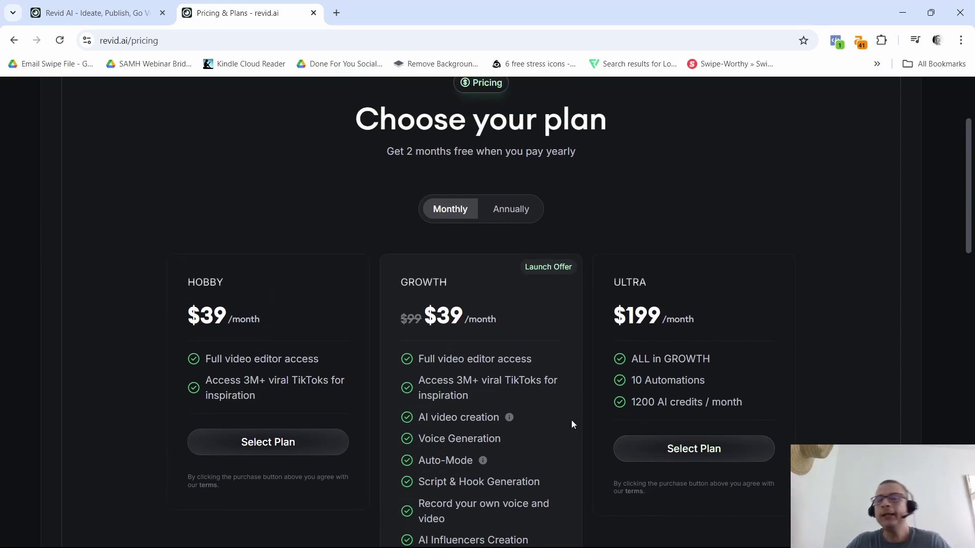
Switch pricing to annual billing: $32, $32 and $166 per month.
{"action": "left_click", "coordinate": [526, 210]}
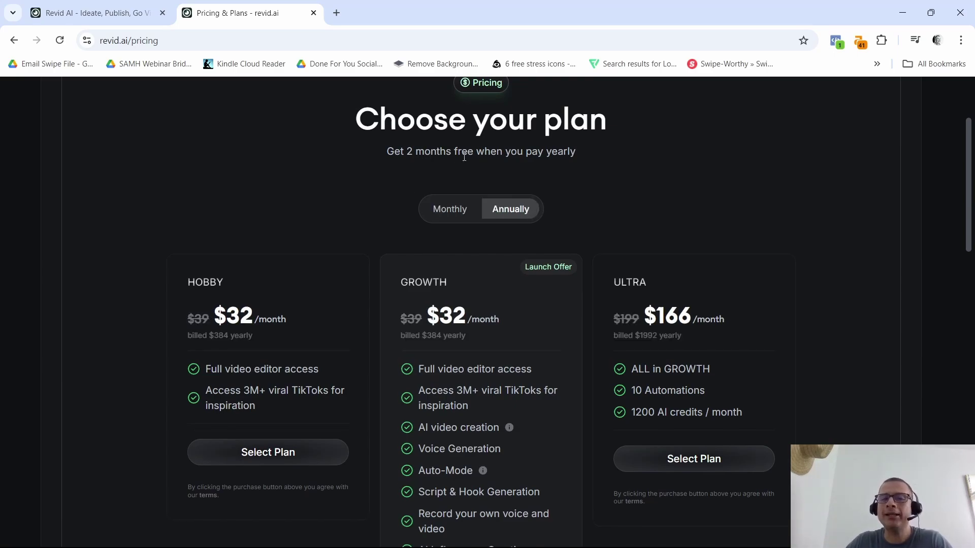
{"action": "scroll", "coordinate": [735, 260], "scroll_direction": "down", "scroll_amount": 2}
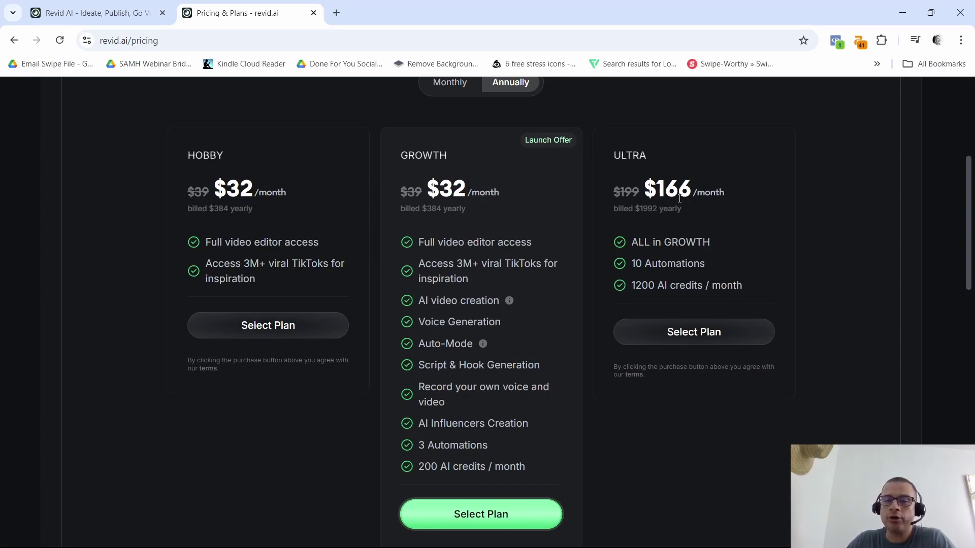
{"action": "scroll", "coordinate": [709, 271], "scroll_direction": "down", "scroll_amount": 3}
{"action": "scroll", "coordinate": [732, 295], "scroll_direction": "down", "scroll_amount": 2}
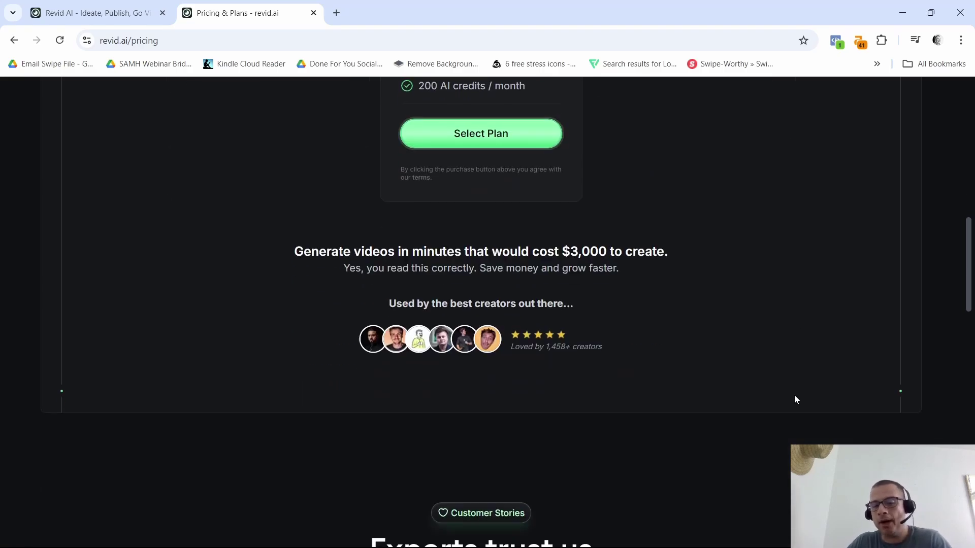
{"action": "scroll", "coordinate": [792, 403], "scroll_direction": "down", "scroll_amount": 3}
{"action": "scroll", "coordinate": [787, 396], "scroll_direction": "down", "scroll_amount": 3}
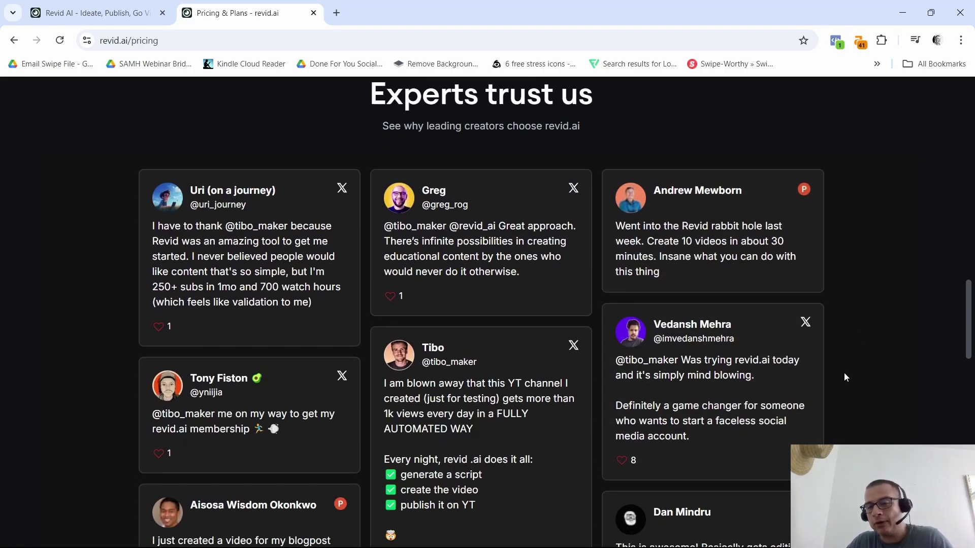
{"action": "scroll", "coordinate": [838, 381], "scroll_direction": "down", "scroll_amount": 6}
{"action": "scroll", "coordinate": [807, 411], "scroll_direction": "down", "scroll_amount": 5}
{"action": "scroll", "coordinate": [762, 450], "scroll_direction": "down", "scroll_amount": 4}
{"action": "scroll", "coordinate": [724, 488], "scroll_direction": "down", "scroll_amount": 4}
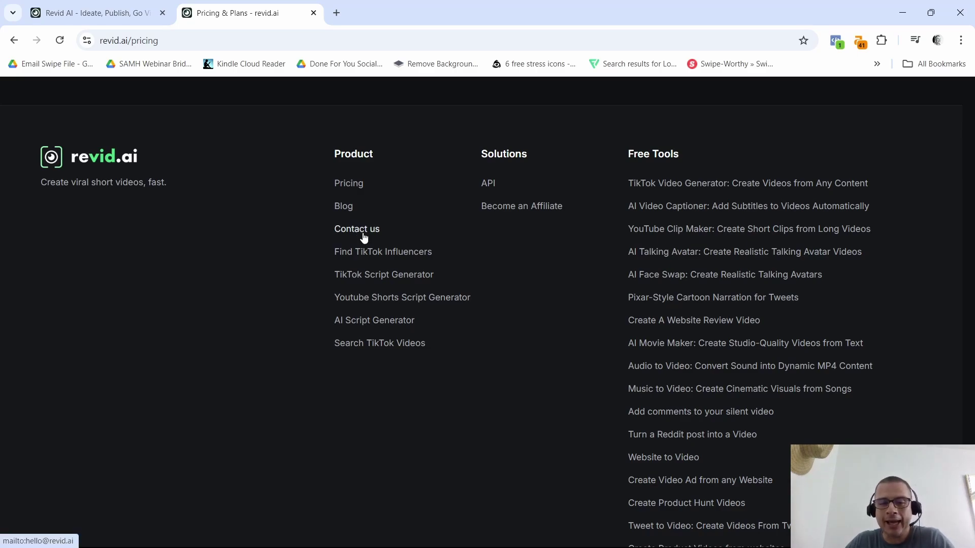
{"action": "scroll", "coordinate": [363, 238], "scroll_direction": "up", "scroll_amount": 5}
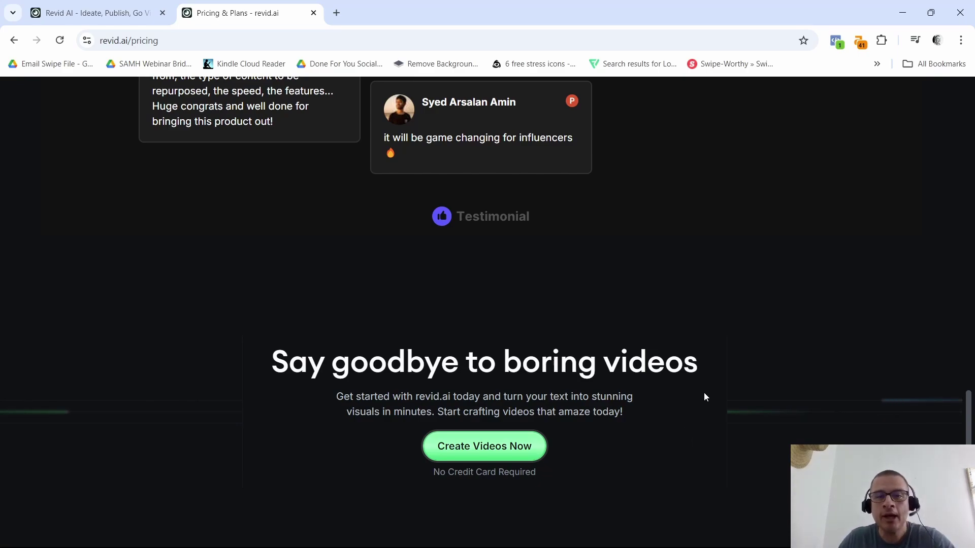
{"action": "scroll", "coordinate": [704, 397], "scroll_direction": "up", "scroll_amount": 4}
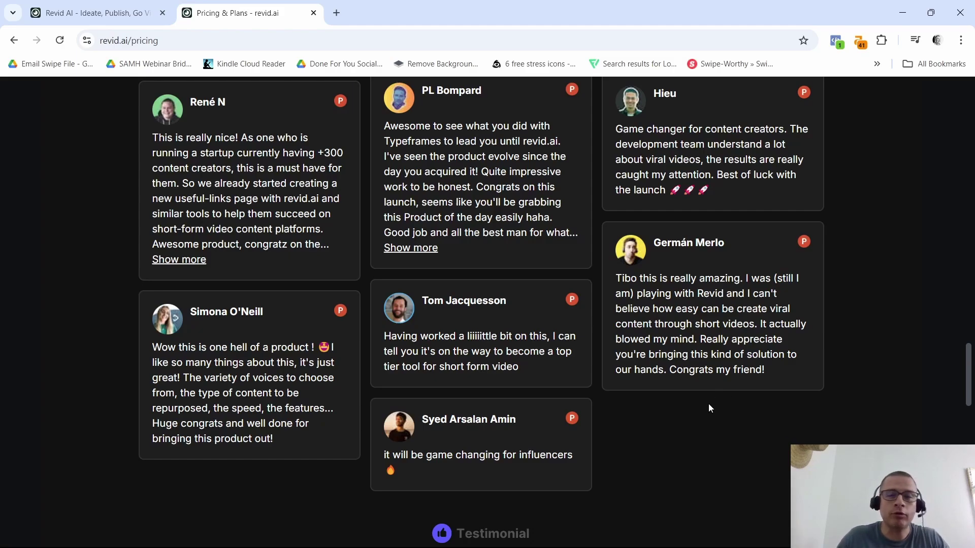
{"action": "scroll", "coordinate": [709, 408], "scroll_direction": "up", "scroll_amount": 5}
{"action": "scroll", "coordinate": [790, 356], "scroll_direction": "up", "scroll_amount": 5}
{"action": "scroll", "coordinate": [810, 359], "scroll_direction": "up", "scroll_amount": 5}
{"action": "scroll", "coordinate": [830, 401], "scroll_direction": "up", "scroll_amount": 1}
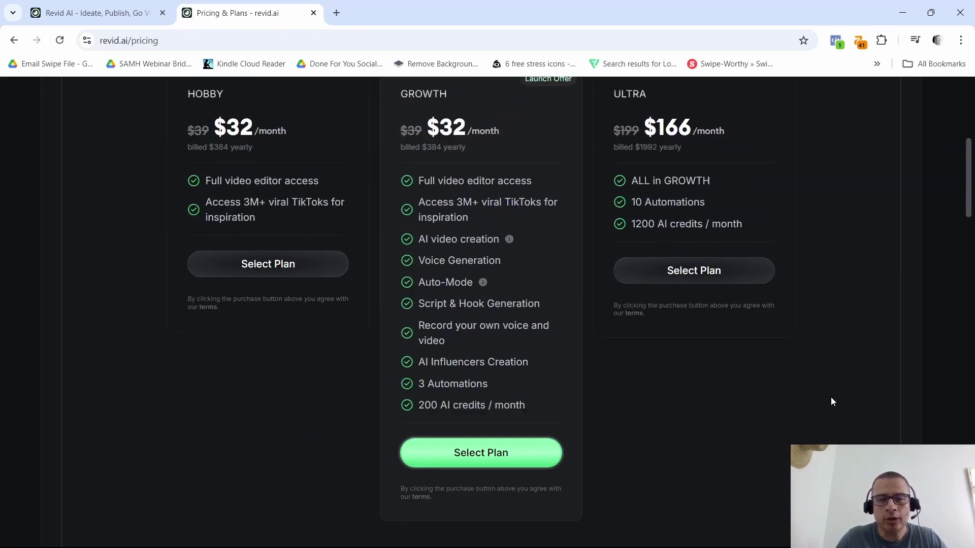
{"action": "scroll", "coordinate": [831, 401], "scroll_direction": "up", "scroll_amount": 4}
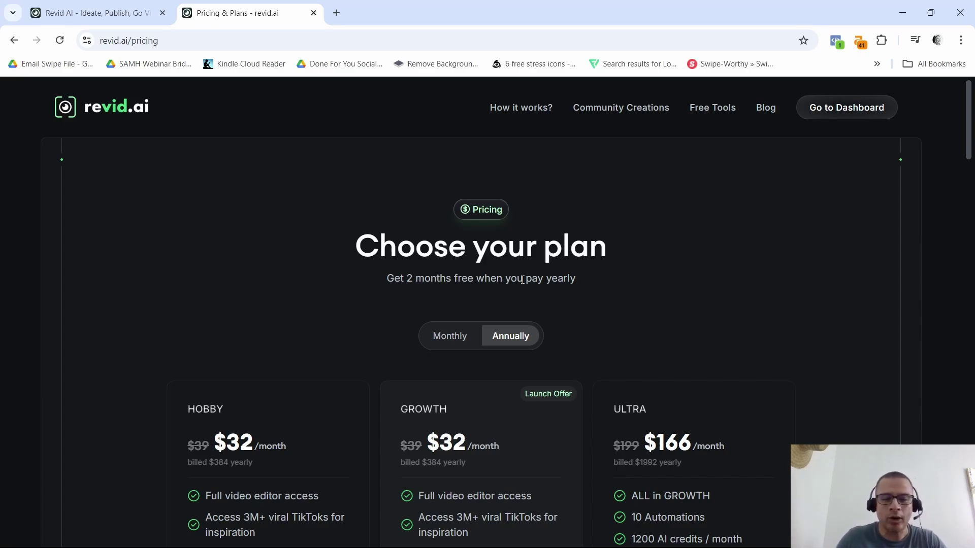
{"action": "scroll", "coordinate": [521, 337], "scroll_direction": "down", "scroll_amount": 3}
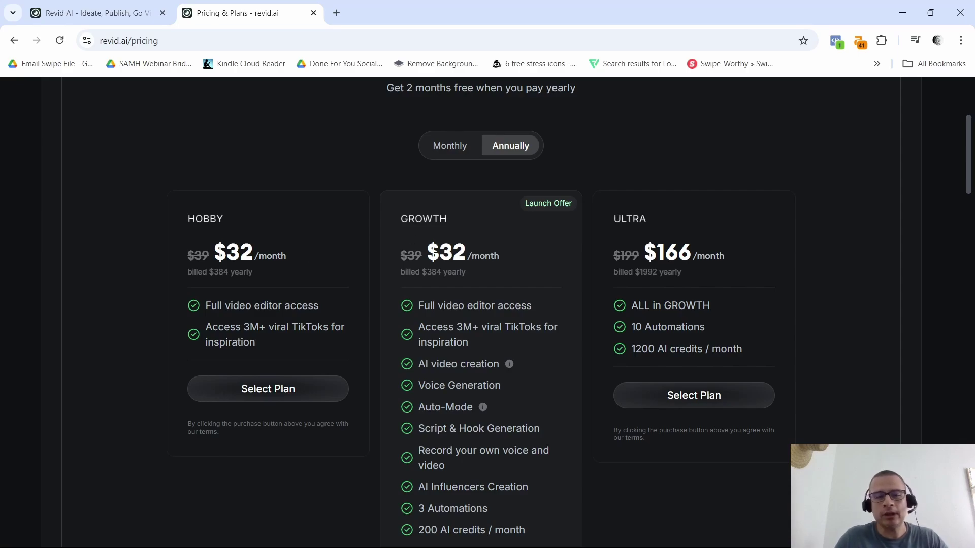
{"action": "scroll", "coordinate": [488, 342], "scroll_direction": "down", "scroll_amount": 3}
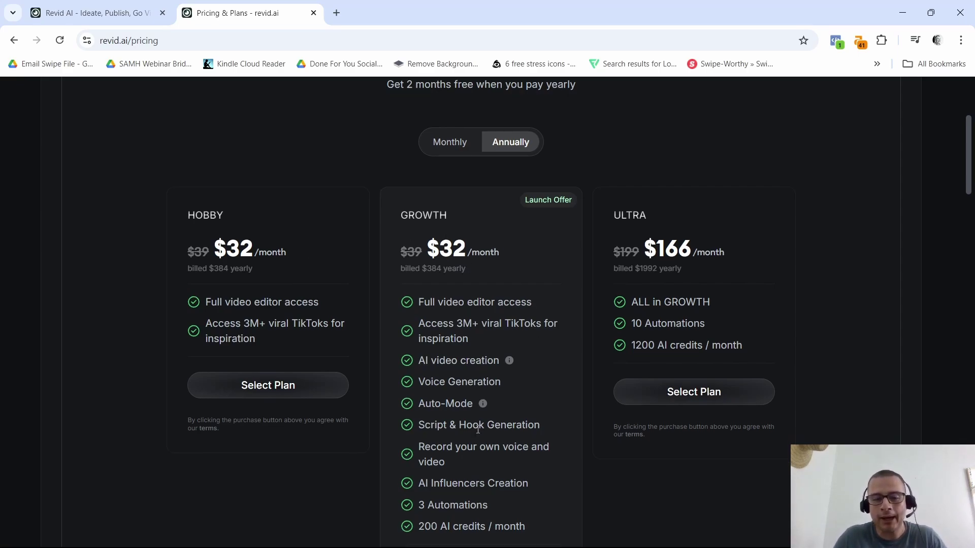
{"action": "scroll", "coordinate": [533, 434], "scroll_direction": "up", "scroll_amount": 2}
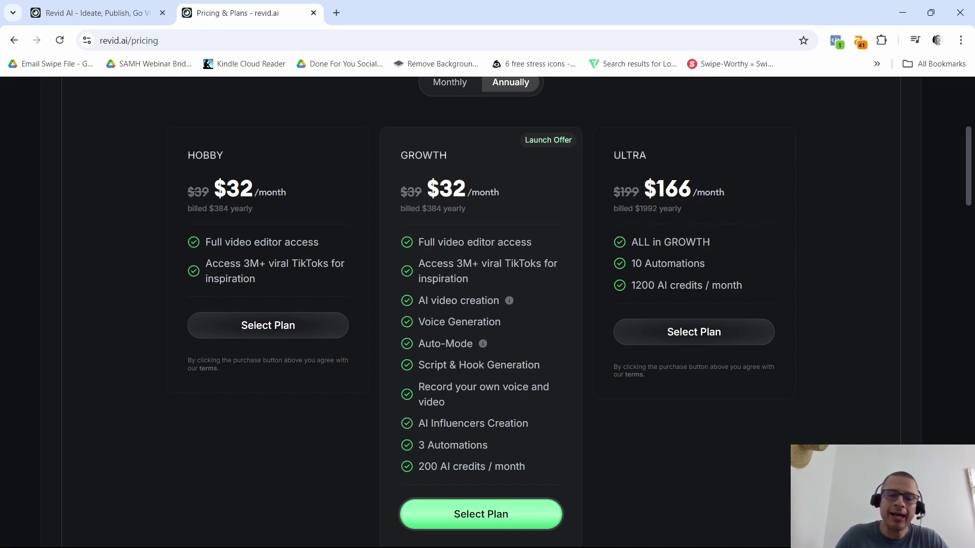
{"action": "scroll", "coordinate": [866, 401], "scroll_direction": "up", "scroll_amount": 3}
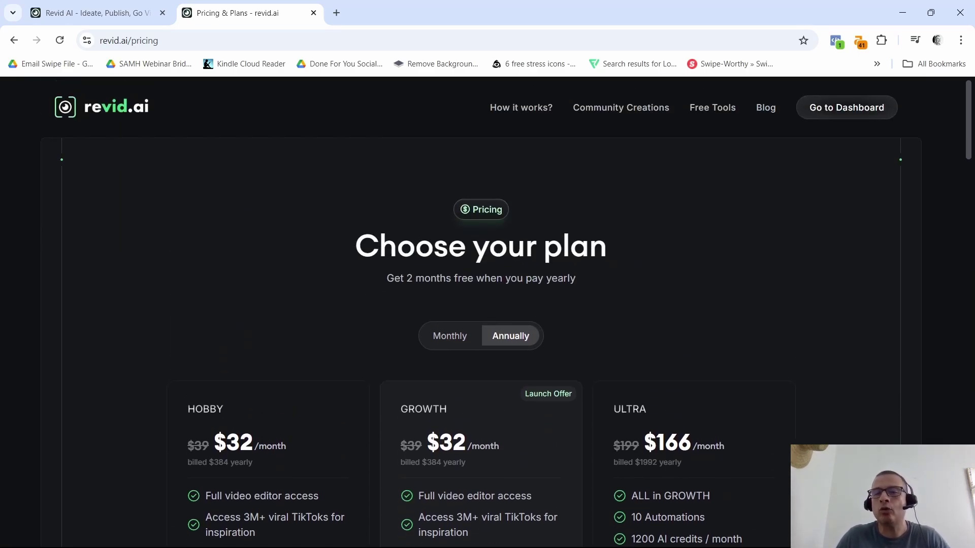